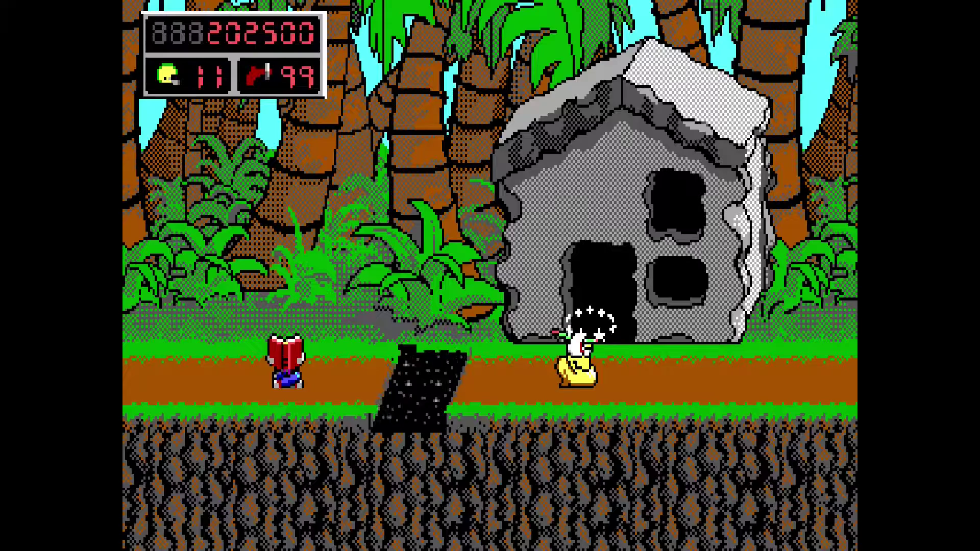
# - Bring up the Quick Menu over Commander Keen and open its shader settings
pyautogui.press('F1')
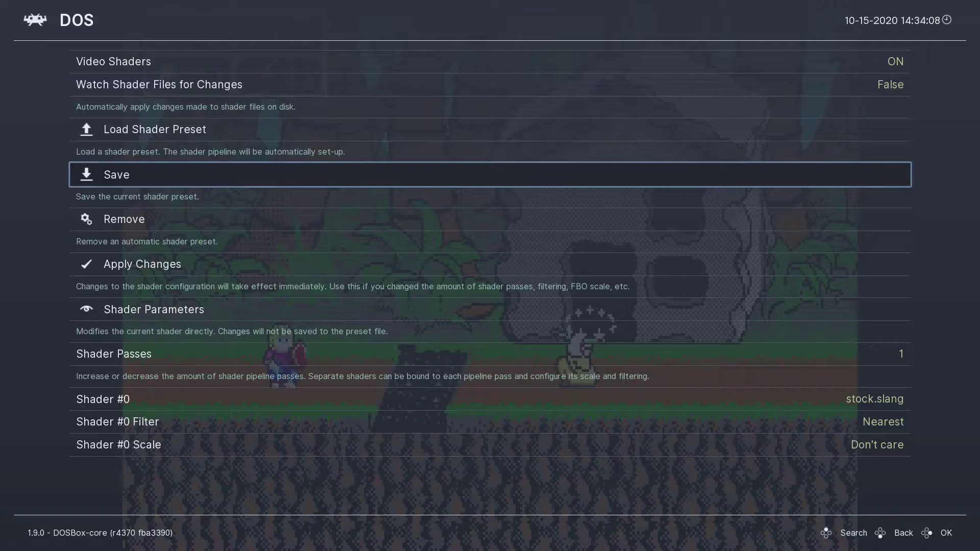
pyautogui.press('Up')
pyautogui.press('BackSpace')
pyautogui.press('Down')
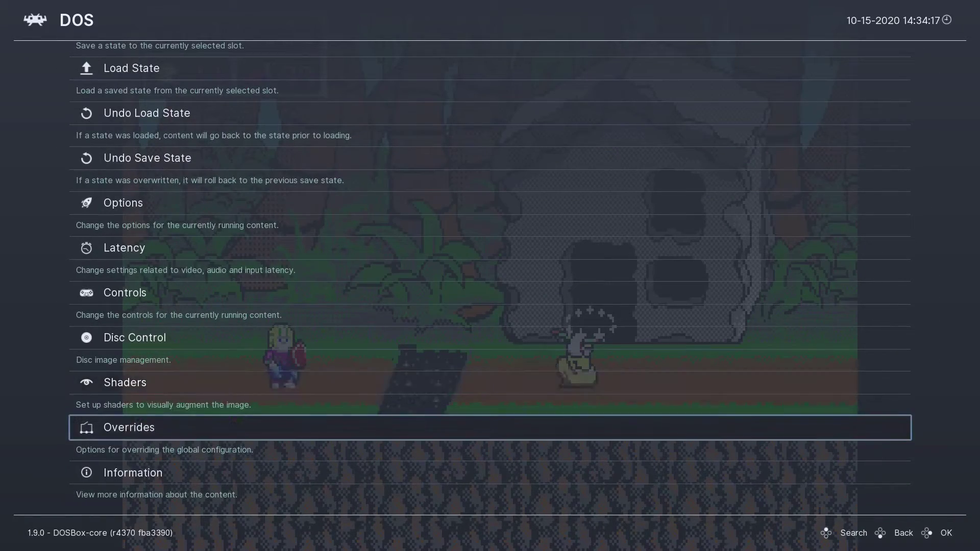
pyautogui.press('Up')
pyautogui.press('Return')
# - Load the shaders_slang/xbrz/6xbrz-linear.slangp preset and return to the game
pyautogui.press('Return')
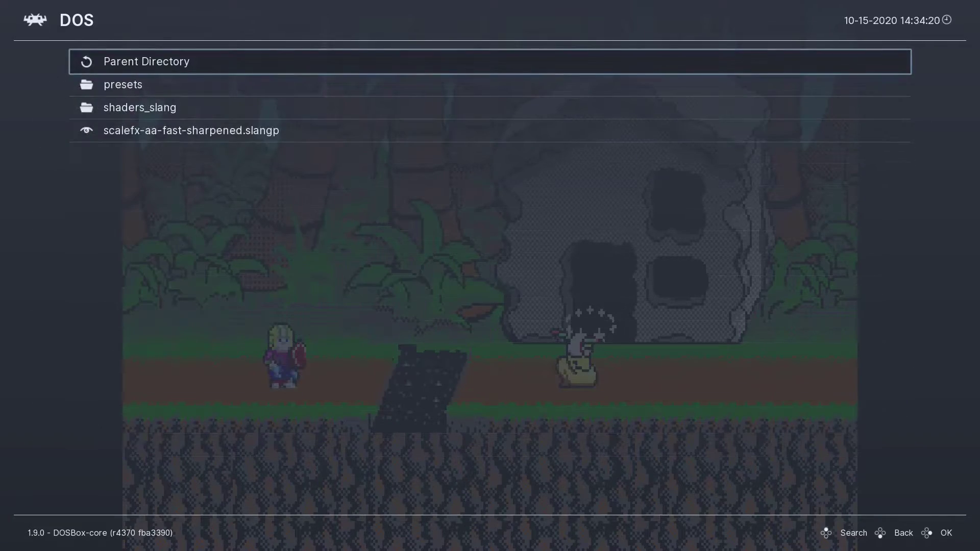
pyautogui.press('Down')
pyautogui.press('Down')
pyautogui.press('Return')
pyautogui.press('Up')
pyautogui.press('Up')
pyautogui.press('Up')
pyautogui.press('Up')
pyautogui.press('Up')
pyautogui.press('Return')
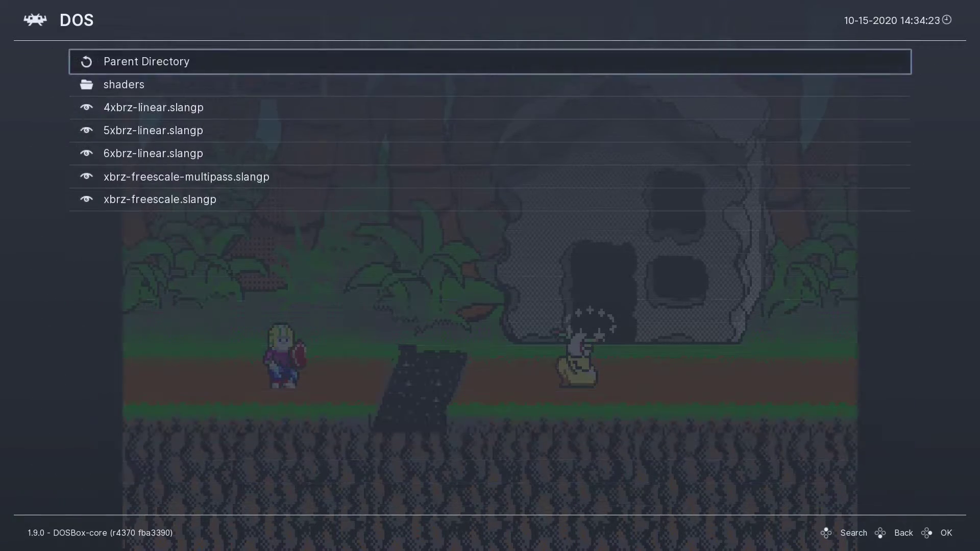
pyautogui.press('Down')
pyautogui.press('Down')
pyautogui.press('Down')
pyautogui.press('Down')
pyautogui.press('Return')
pyautogui.press('F1')
# - Walk Keen right through the jungle, jumping past the hut and over the gap
pyautogui.press('Right')
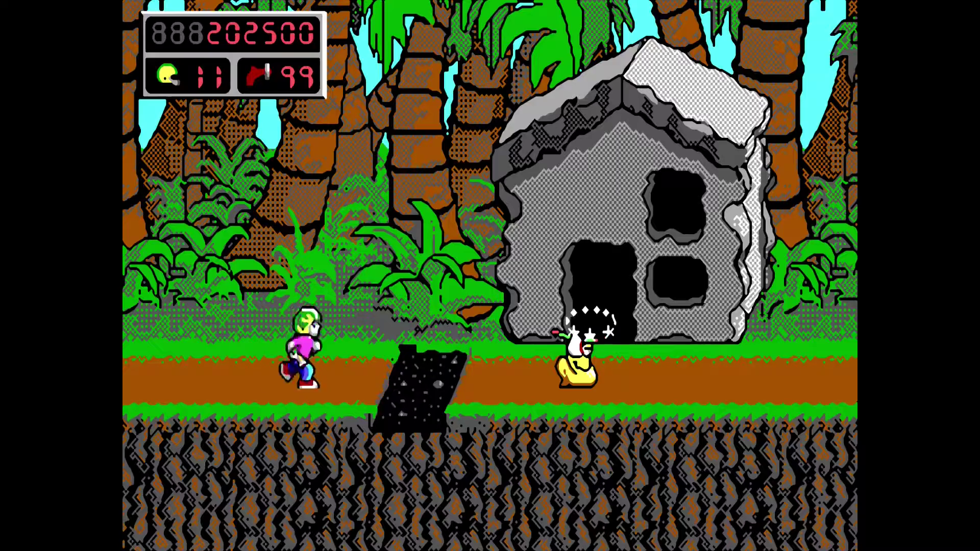
pyautogui.press('ctrl')
pyautogui.press('Right')
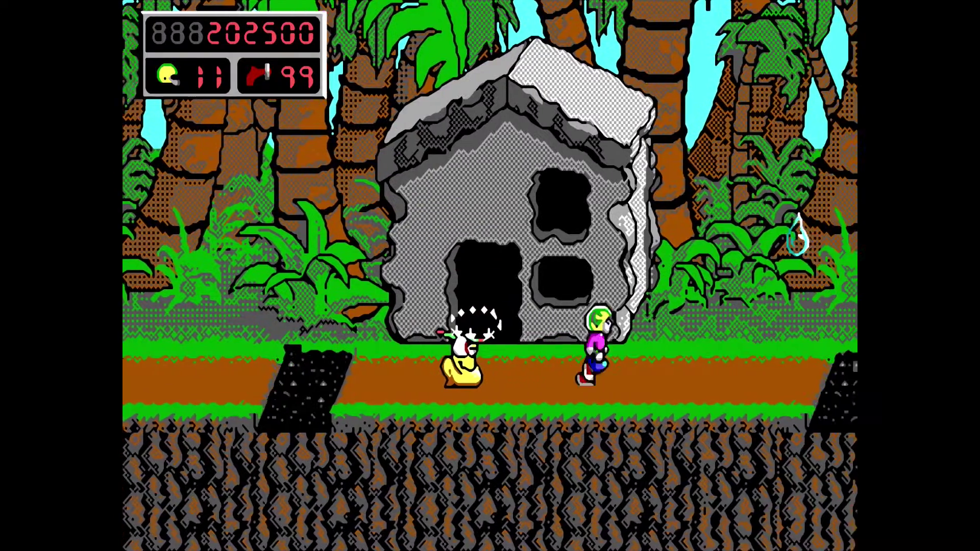
pyautogui.press('ctrl')
pyautogui.press('Right')
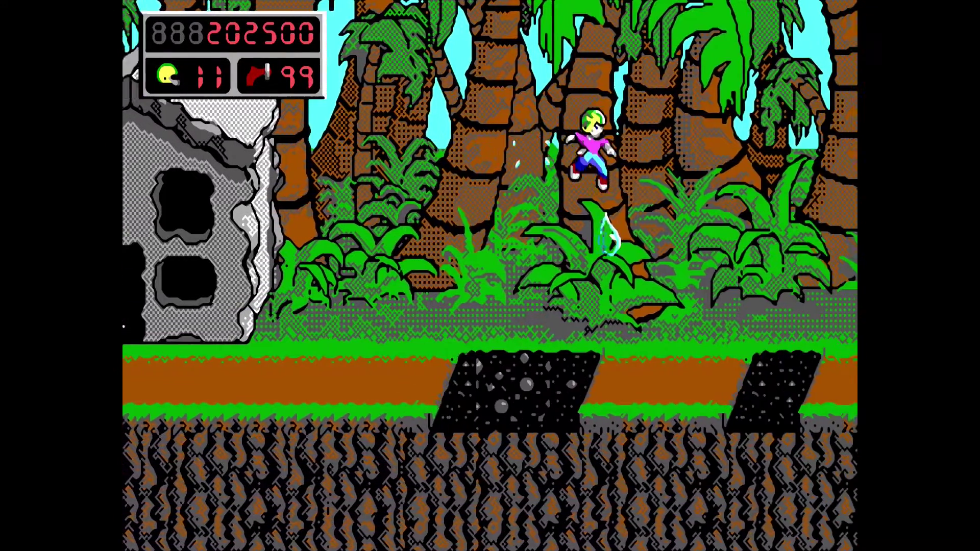
pyautogui.press('Right')
pyautogui.press('ctrl')
# - Jump Keen over the next gap, fire the stunner, then switch to Chrome
pyautogui.press('Right')
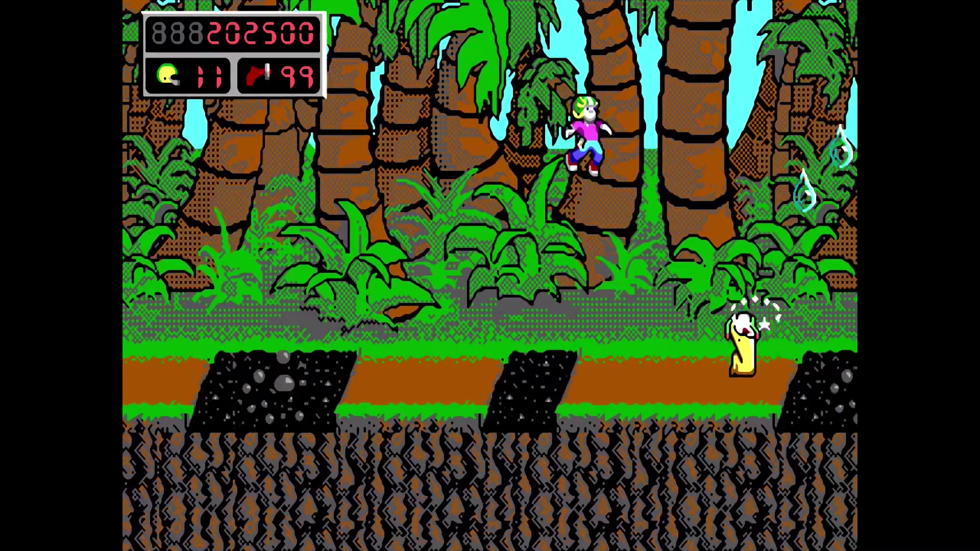
pyautogui.press('ctrl')
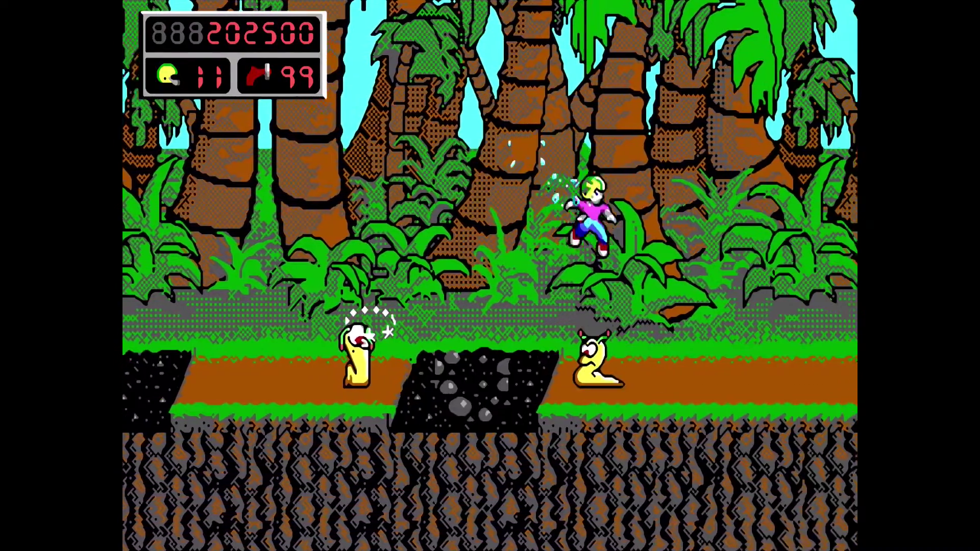
pyautogui.press('Right')
pyautogui.press('Left')
pyautogui.press('alt')
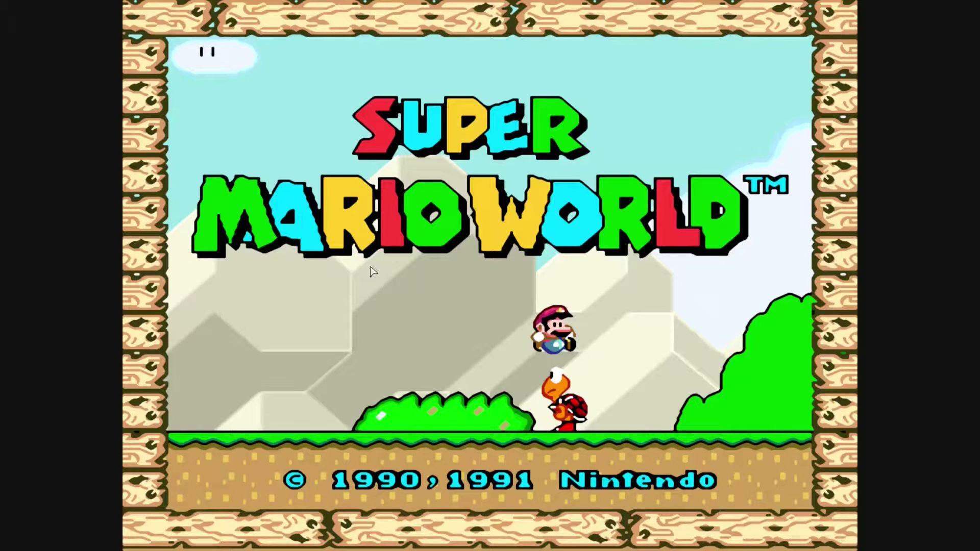
pyautogui.hotkey('alt', 'Tab')
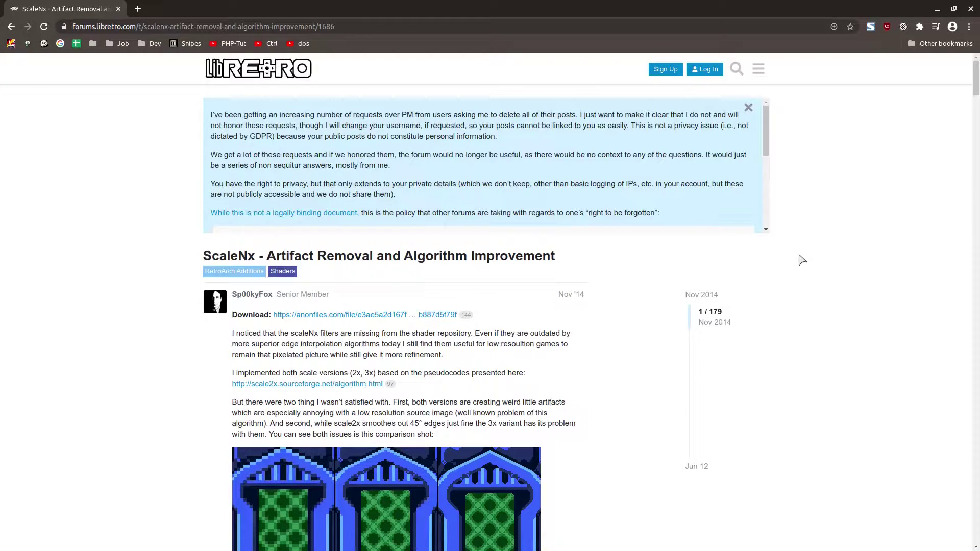
# - Look over the ScaleNx thread's address and title, then jump to its latest post
pyautogui.click(138, 26)
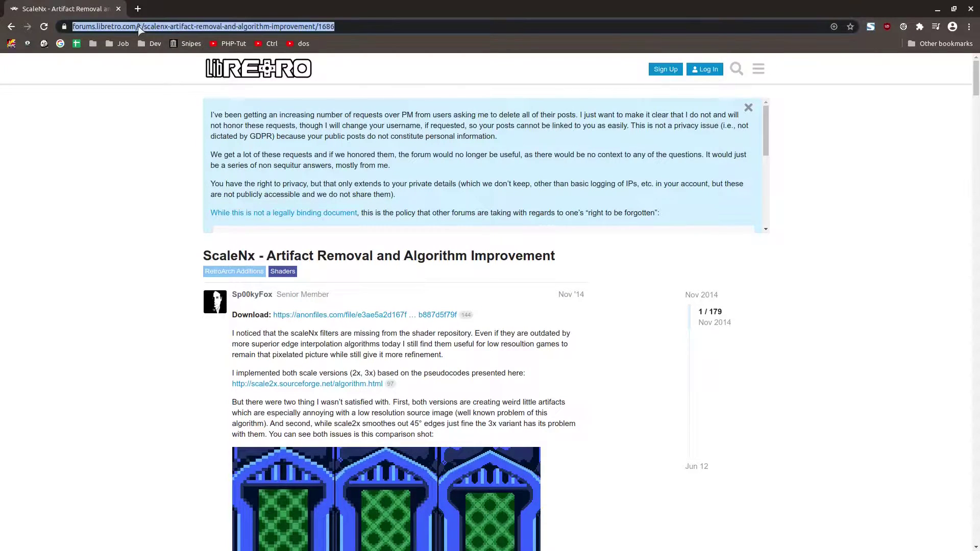
pyautogui.click(203, 260)
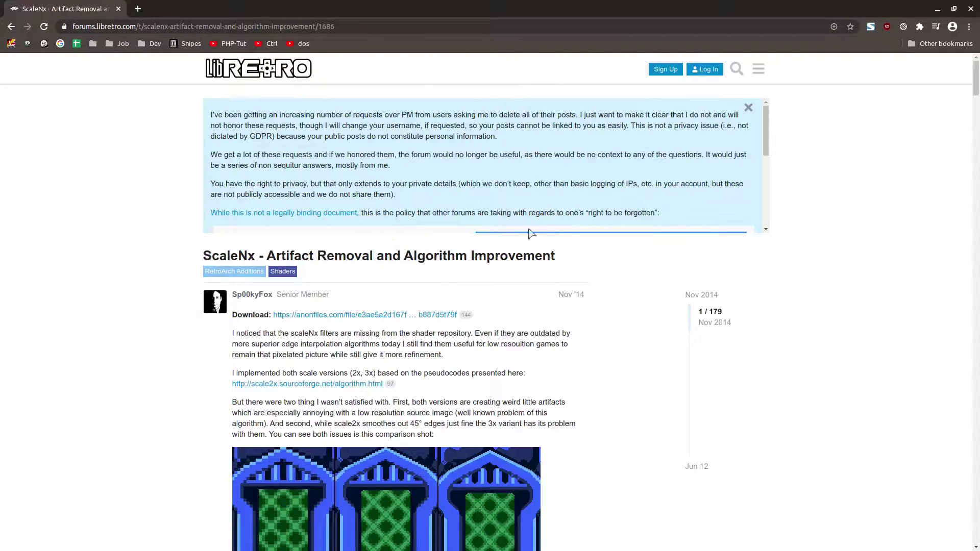
pyautogui.moveTo(530, 234); pyautogui.dragTo(570, 268)
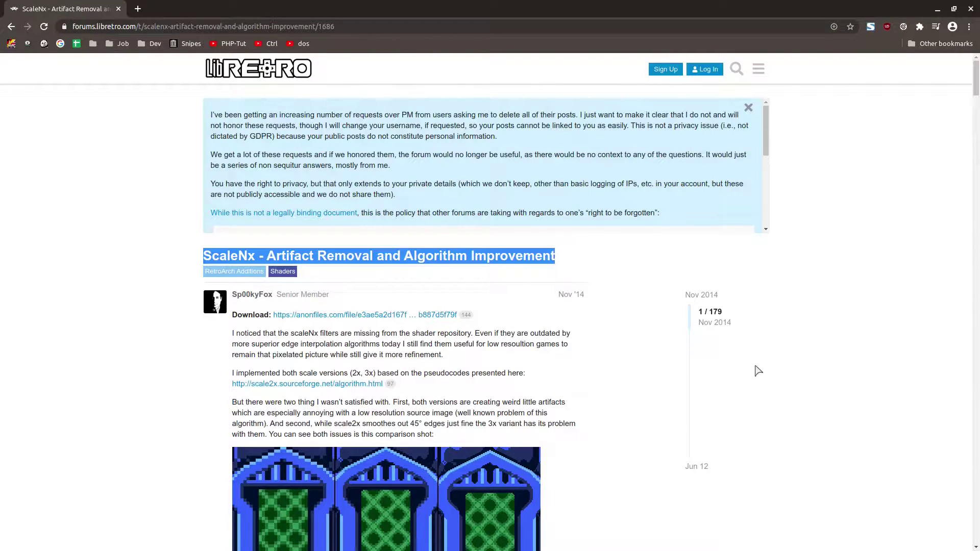
pyautogui.click(706, 373)
pyautogui.scroll(-4, 530, 357)
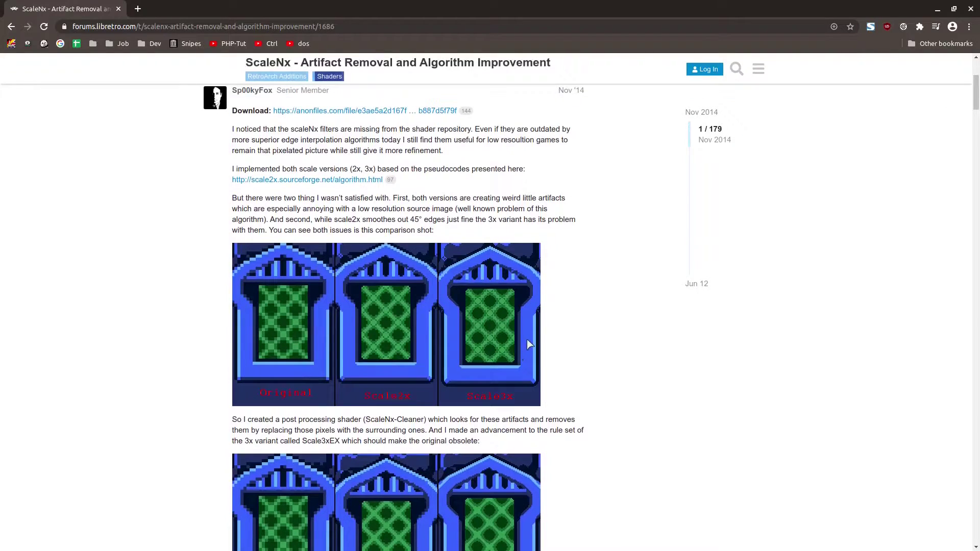
pyautogui.scroll(-3, 526, 339)
pyautogui.scroll(-4, 532, 337)
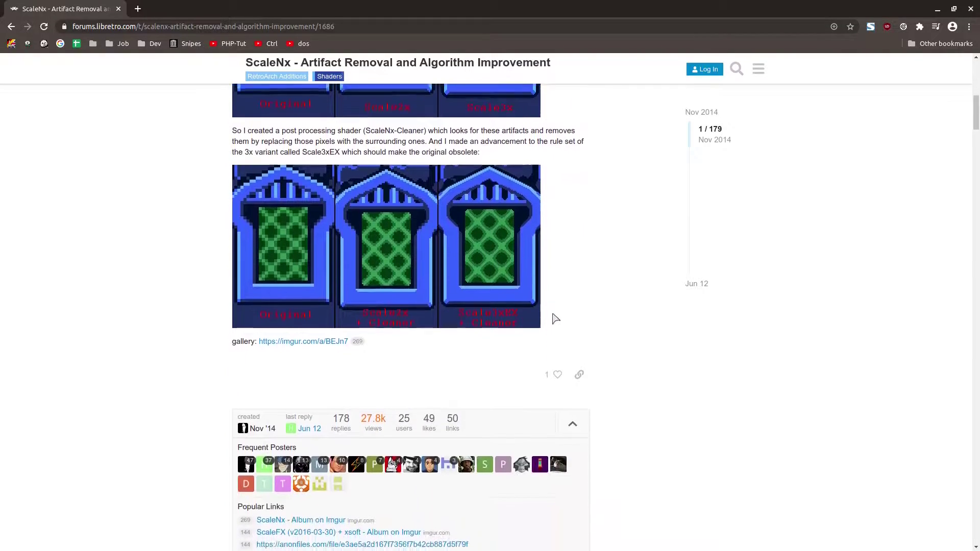
pyautogui.click(696, 288)
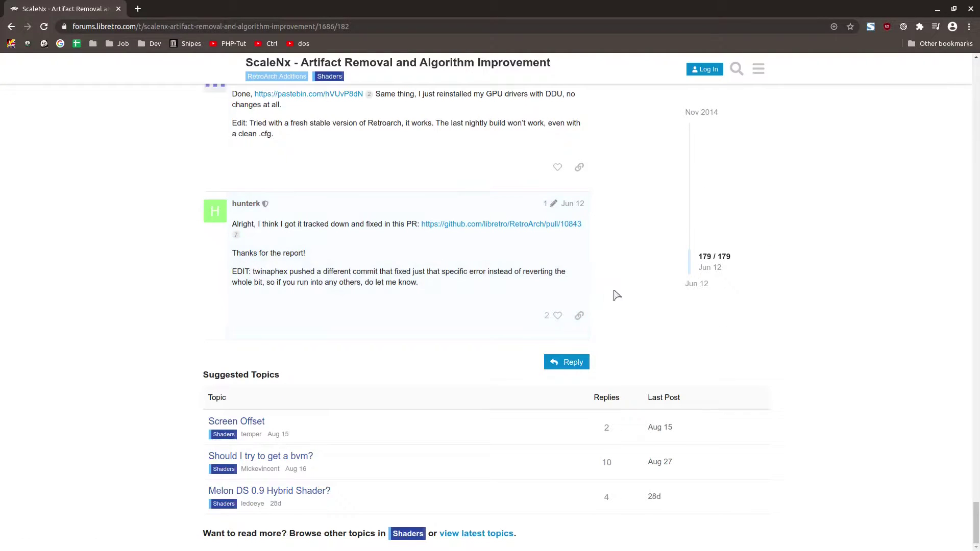
# - Scroll up to guest.r's August 2019 deblur post and enlarge its Super Mario World screenshot
pyautogui.scroll(20, 692, 329)
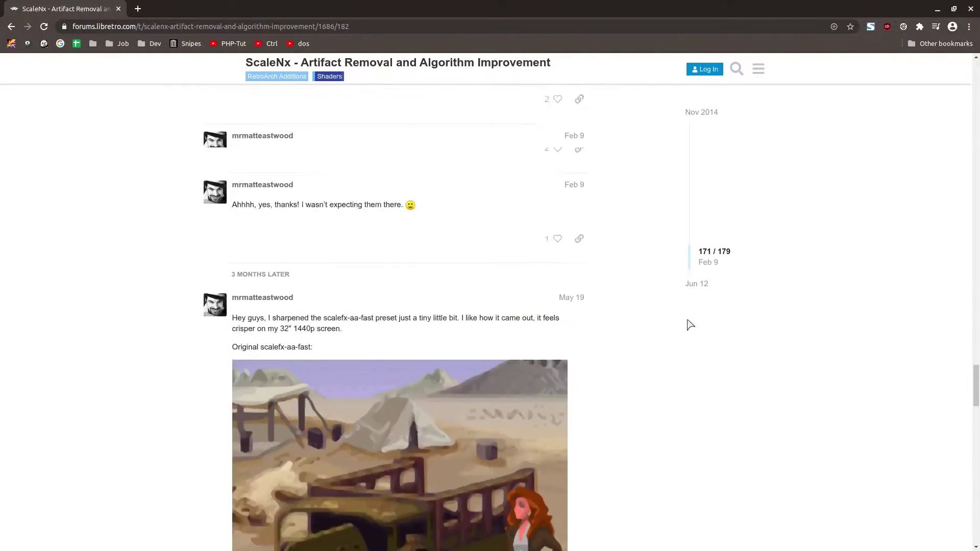
pyautogui.scroll(15, 690, 321)
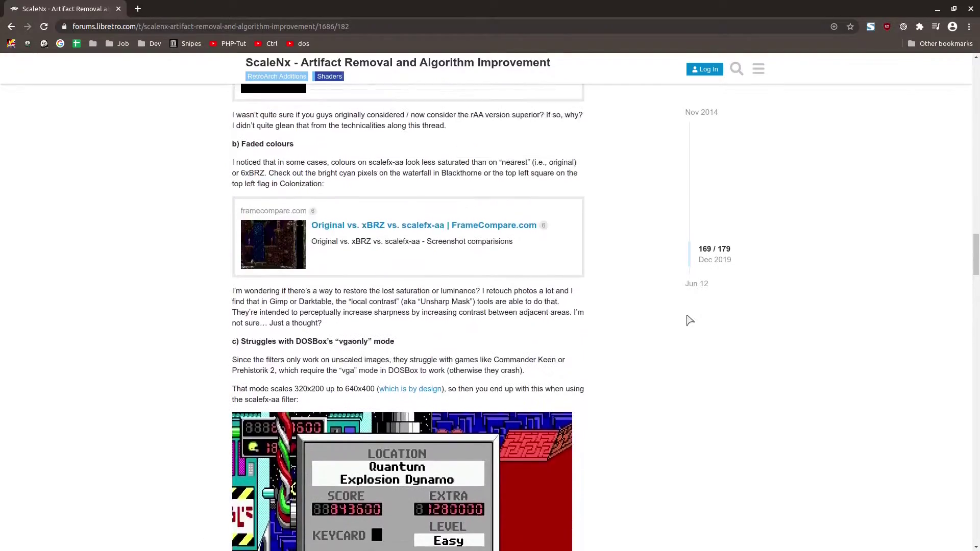
pyautogui.scroll(8, 686, 319)
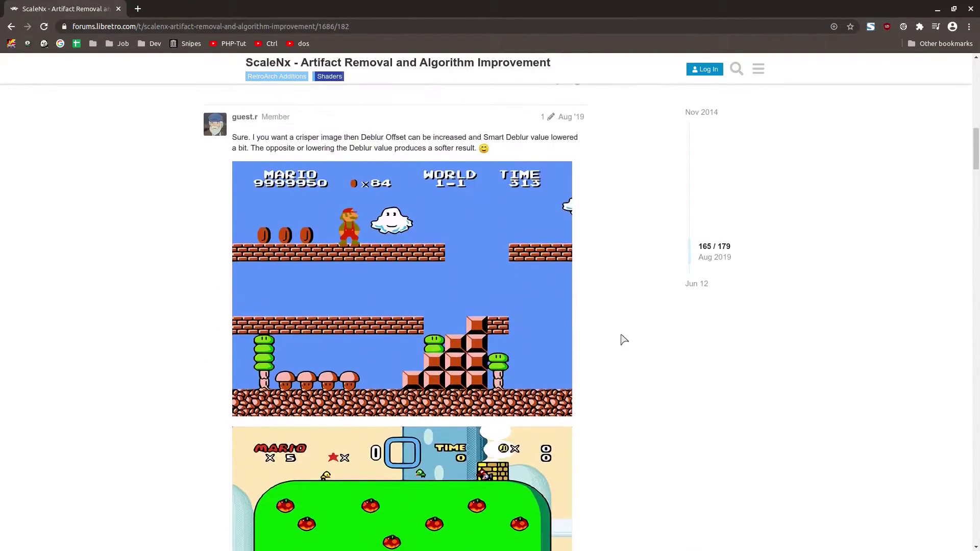
pyautogui.scroll(-4, 622, 338)
pyautogui.scroll(2, 367, 357)
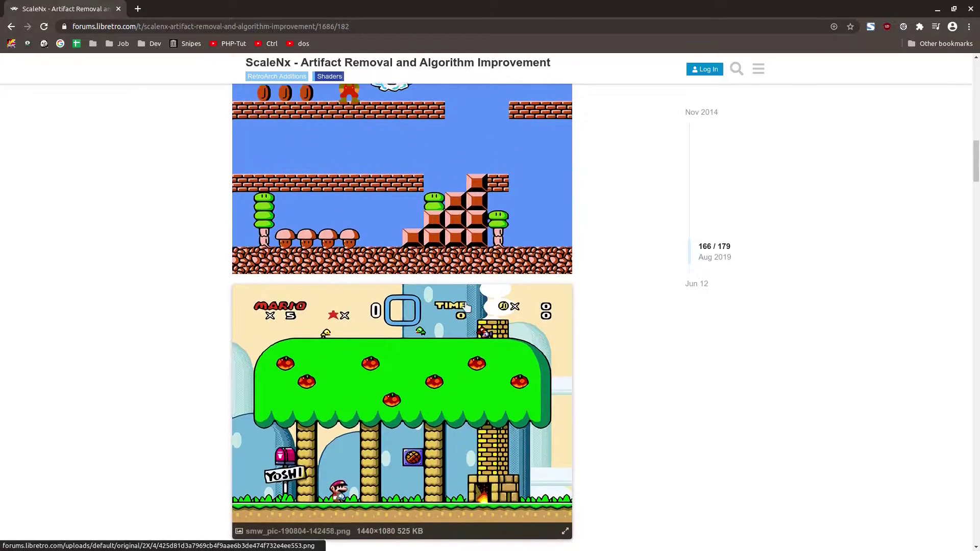
pyautogui.click(343, 454)
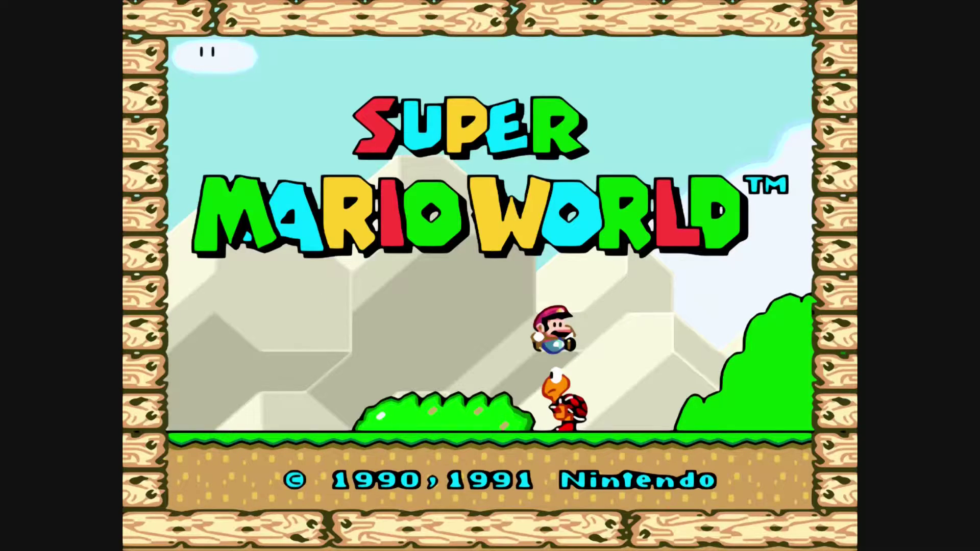
# - Open RetroArch's Settings > Drivers page to check the video driver
pyautogui.press('F1')
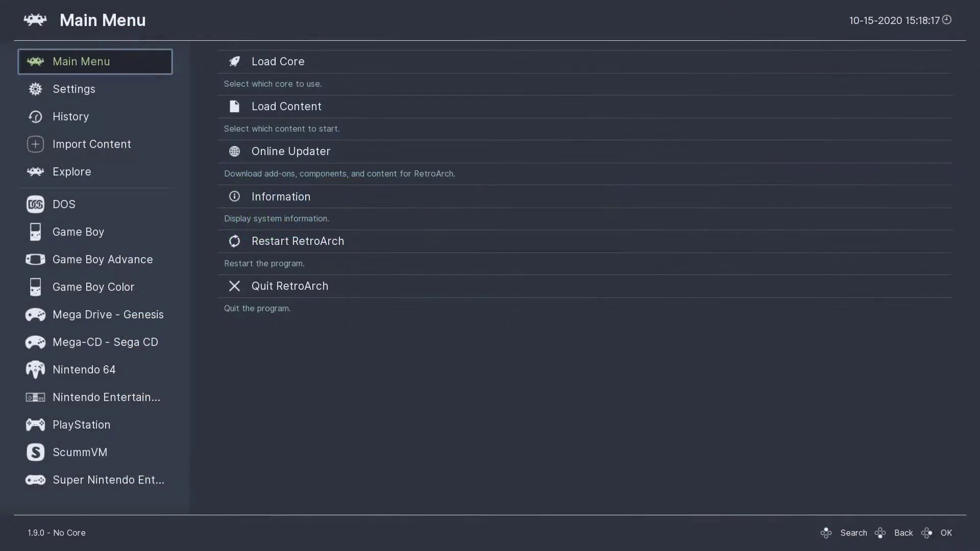
pyautogui.press('Down')
pyautogui.press('Right')
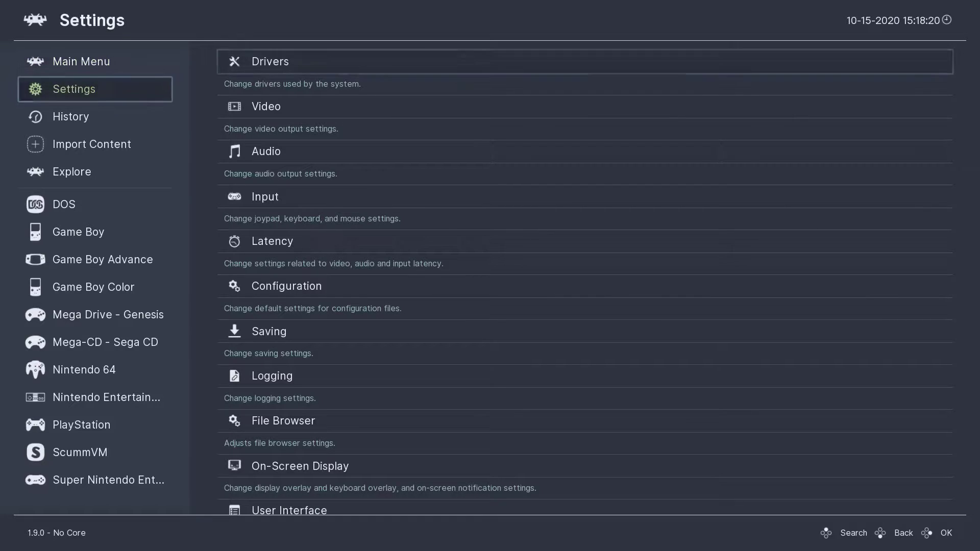
pyautogui.press('Down')
pyautogui.press('Down')
pyautogui.press('Up')
pyautogui.press('Up')
pyautogui.press('Return')
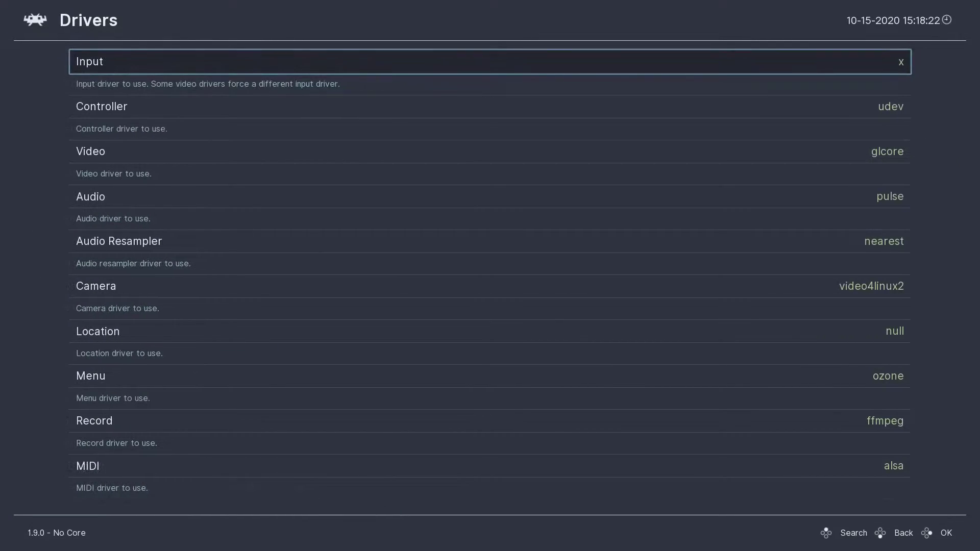
pyautogui.press('Down')
pyautogui.press('Down')
pyautogui.press('Down')
pyautogui.press('Up')
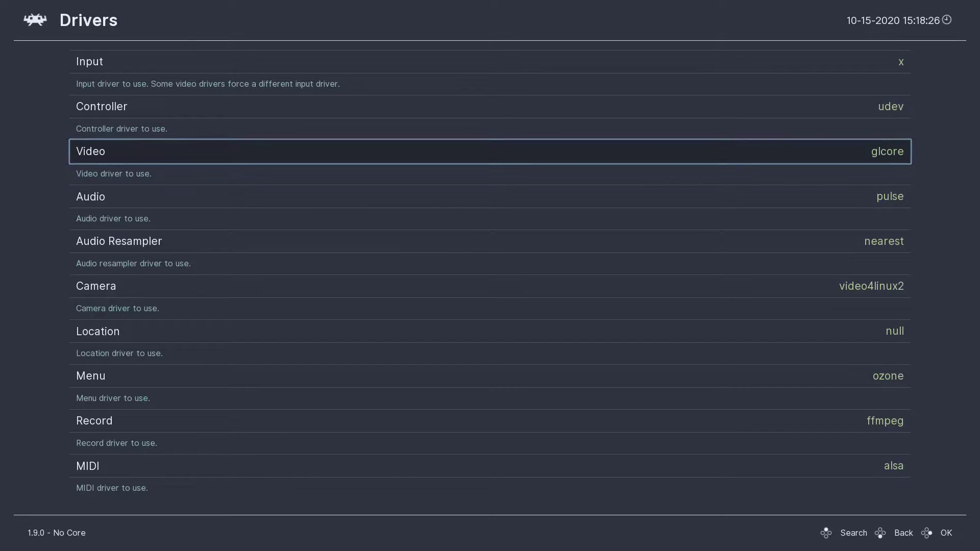
# - Consult the article on gl versus glcore drivers, then return to RetroArch
pyautogui.press('super')
pyautogui.click(535, 160)
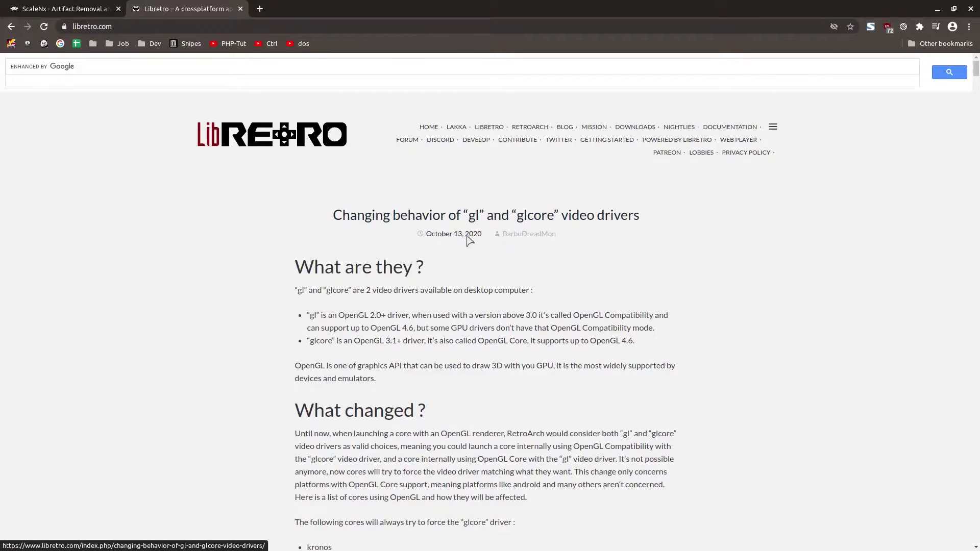
pyautogui.press('super')
pyautogui.click(515, 151)
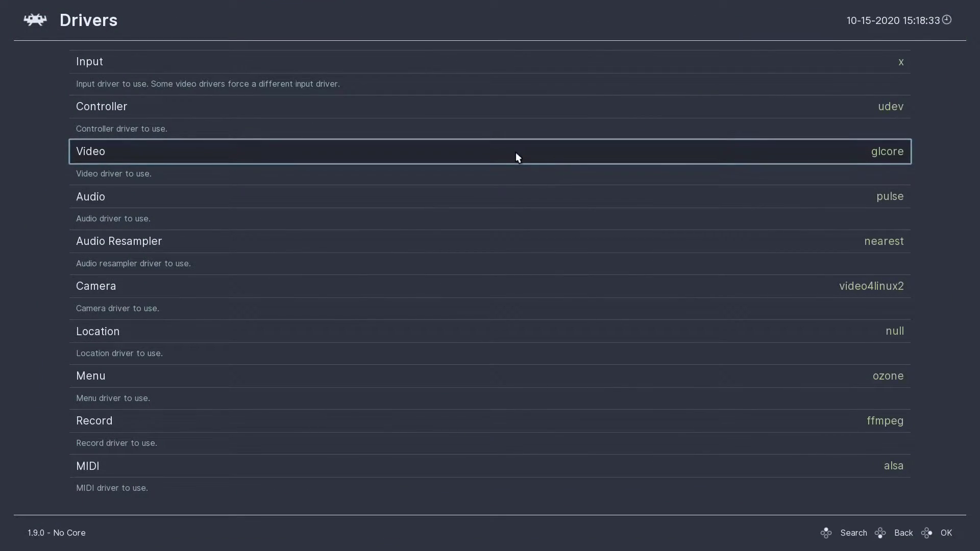
# - Go back to the Main Menu and open the Online Updater
pyautogui.press('BackSpace')
pyautogui.press('Left')
pyautogui.press('Up')
pyautogui.press('Right')
pyautogui.press('Down')
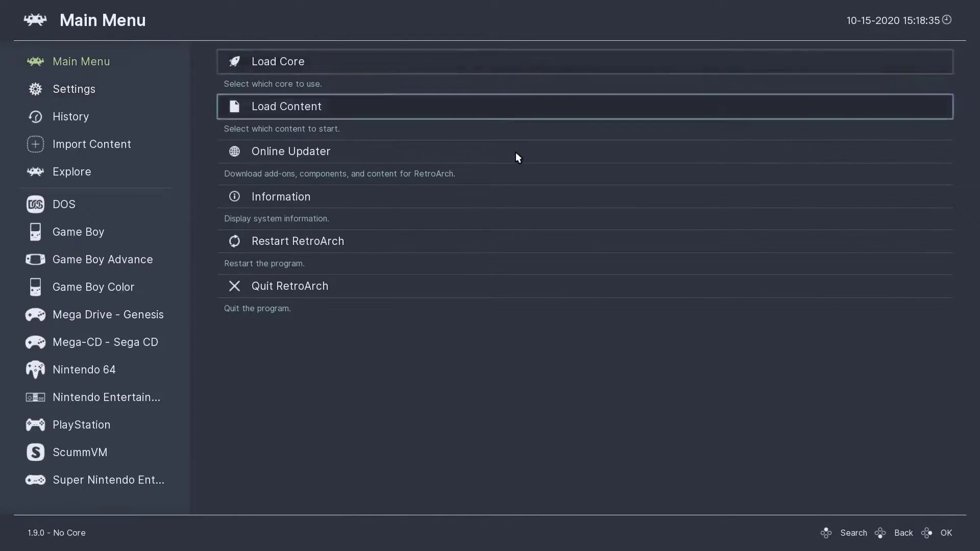
pyautogui.press('Down')
pyautogui.press('Return')
pyautogui.press('Down')
pyautogui.press('Down')
pyautogui.press('Down')
pyautogui.press('Down')
pyautogui.press('Down')
pyautogui.press('Down')
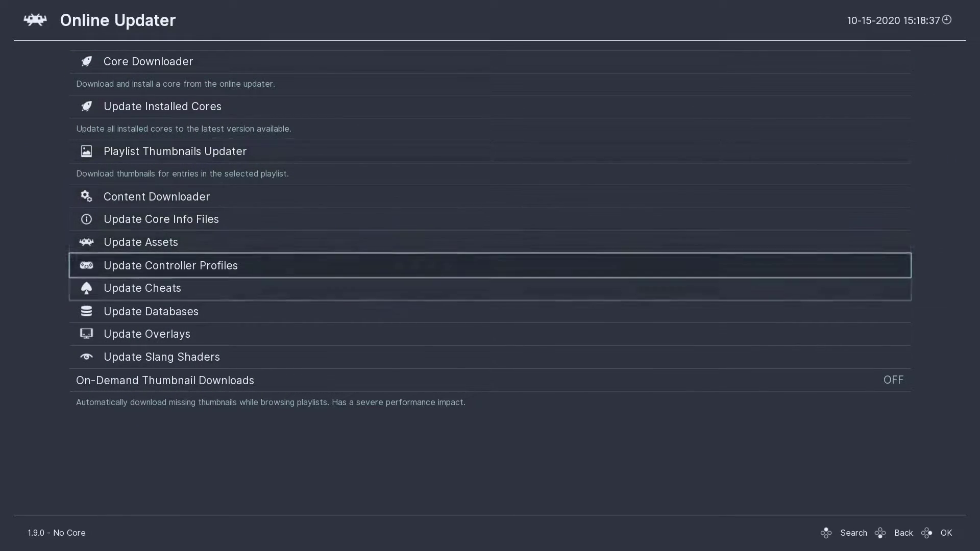
# - Update the slang shaders, then review Keen's two shader passes: 6xbrz.slang and stock.slang
pyautogui.press('Down')
pyautogui.press('Down')
pyautogui.press('Down')
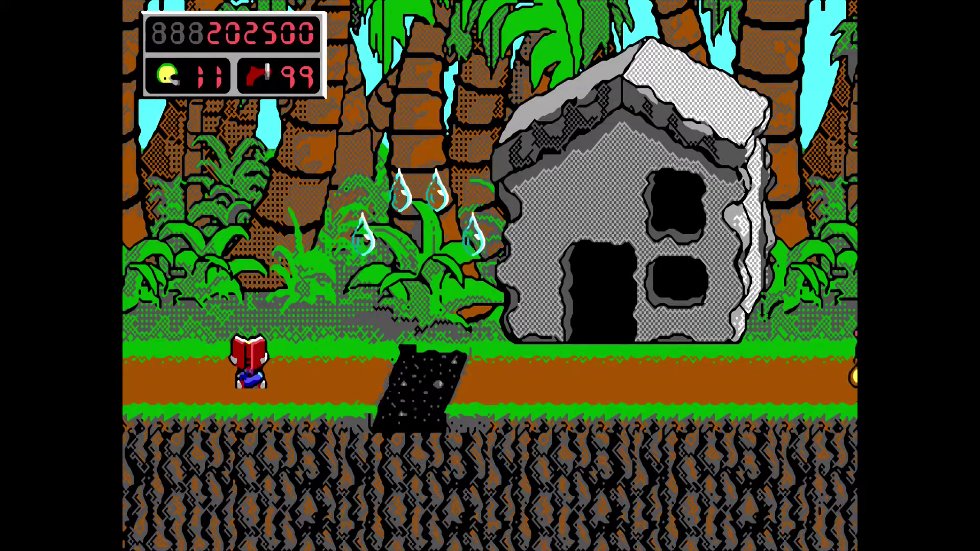
pyautogui.press('F1')
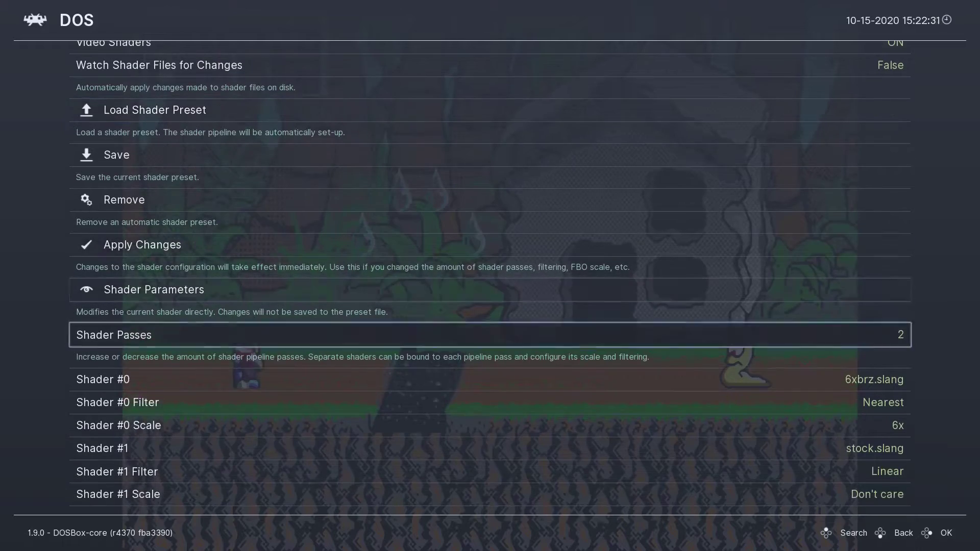
pyautogui.press('Down')
pyautogui.press('Down')
pyautogui.press('Down')
pyautogui.press('Up')
pyautogui.press('Up')
pyautogui.press('Up')
pyautogui.press('Up')
pyautogui.press('Up')
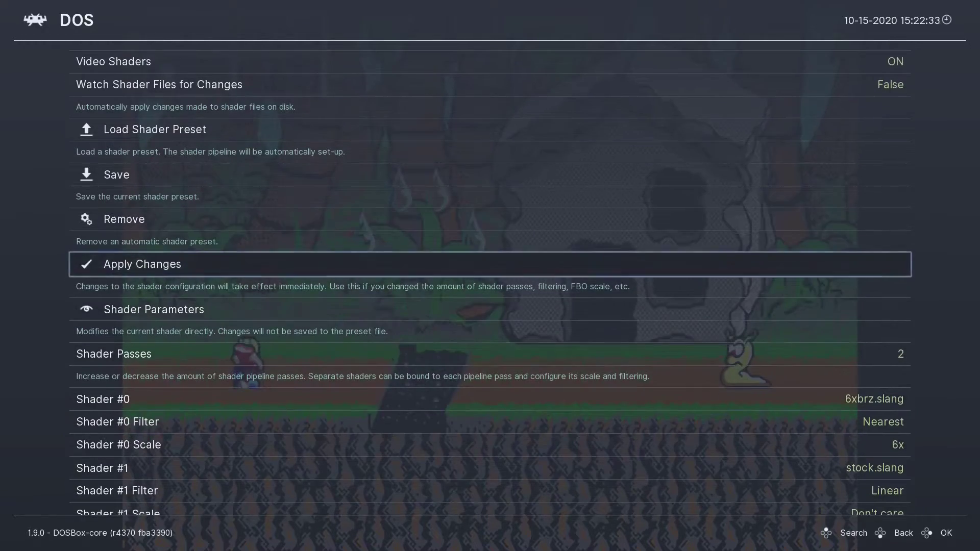
# - Browse Load Shader Preset into the shaders_slang > presets folder
pyautogui.press('Up')
pyautogui.press('Up')
pyautogui.press('Up')
pyautogui.press('Up')
pyautogui.press('Down')
pyautogui.press('Return')
pyautogui.press('Down')
pyautogui.press('Down')
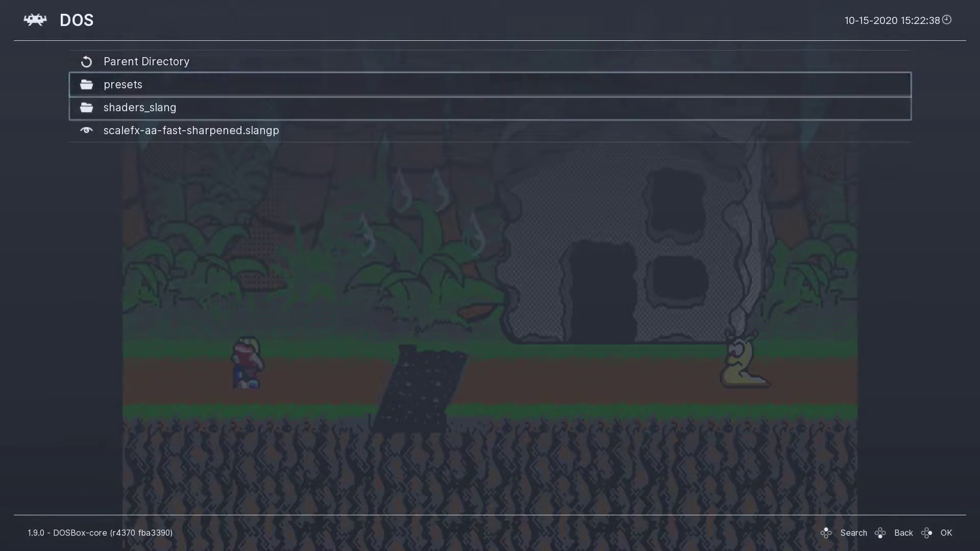
pyautogui.press('Return')
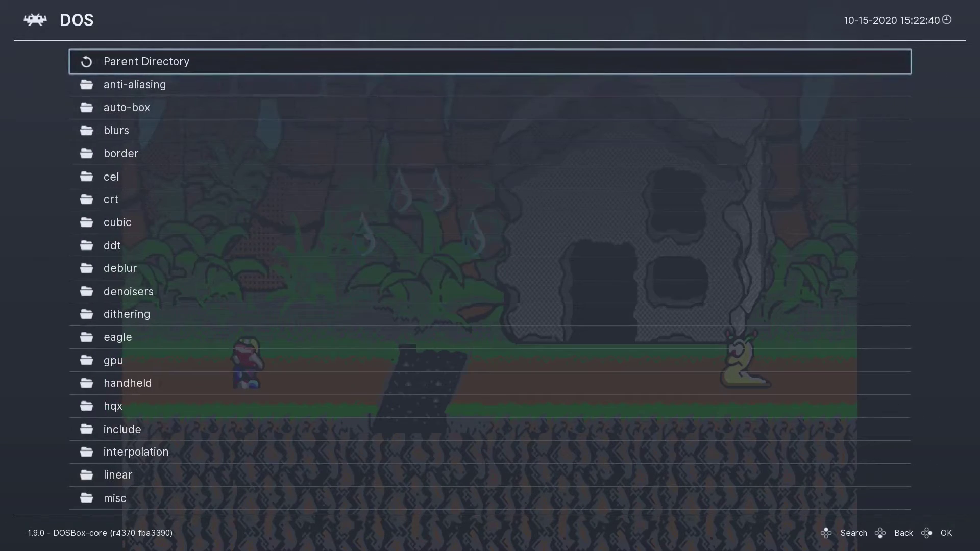
pyautogui.press('Down')
pyautogui.press('Down')
pyautogui.press('Down')
pyautogui.press('Down')
pyautogui.press('Down')
pyautogui.press('Down')
pyautogui.press('Down')
pyautogui.press('Down')
pyautogui.press('Down')
pyautogui.press('Down')
pyautogui.press('Down')
pyautogui.press('Down')
pyautogui.press('Down')
pyautogui.press('Down')
pyautogui.press('Down')
pyautogui.press('Down')
pyautogui.press('Down')
pyautogui.press('Down')
pyautogui.press('Down')
pyautogui.press('Down')
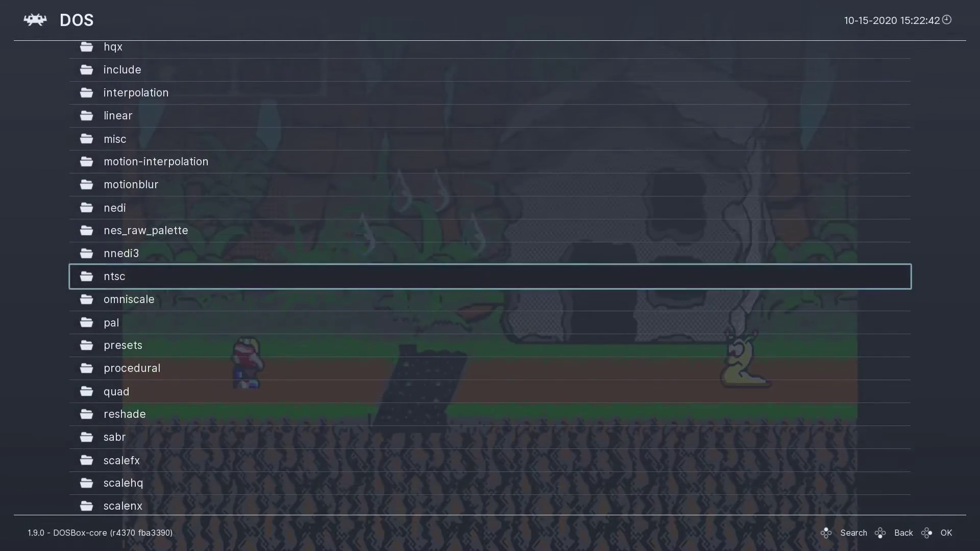
pyautogui.press('Down')
pyautogui.press('Down')
pyautogui.press('Down')
pyautogui.press('Return')
# - Compare the scalefx presets and select scalefx-aa-fast.slangp
pyautogui.press('Down')
pyautogui.press('Down')
pyautogui.press('Down')
pyautogui.press('Down')
pyautogui.press('Down')
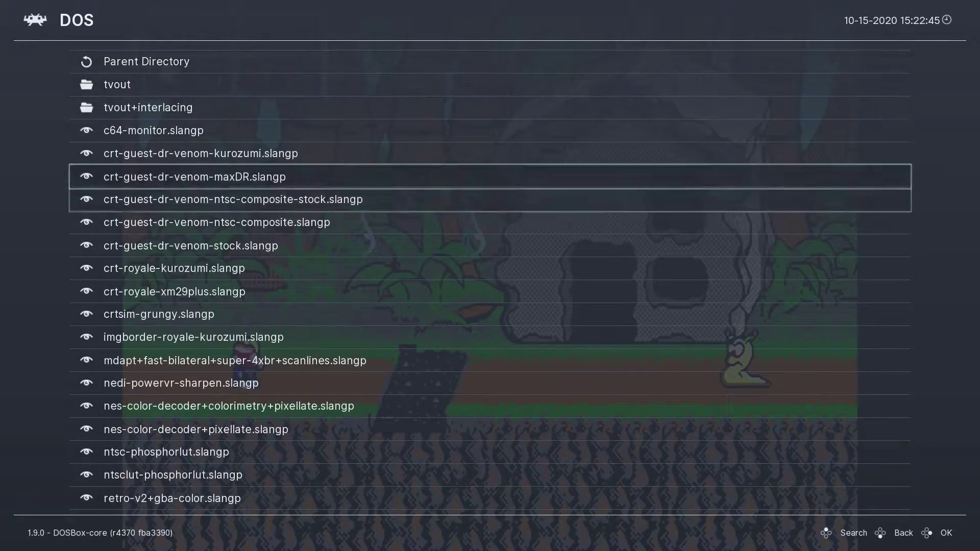
pyautogui.press('Down')
pyautogui.press('Down')
pyautogui.press('Down')
pyautogui.press('Down')
pyautogui.press('Down')
pyautogui.press('Down')
pyautogui.press('Down')
pyautogui.press('Down')
pyautogui.press('Down')
pyautogui.press('Down')
pyautogui.press('Down')
pyautogui.press('Down')
pyautogui.press('Down')
pyautogui.press('Down')
pyautogui.press('Down')
pyautogui.press('Down')
pyautogui.press('Down')
pyautogui.press('Down')
pyautogui.press('Down')
pyautogui.press('Down')
pyautogui.press('Up')
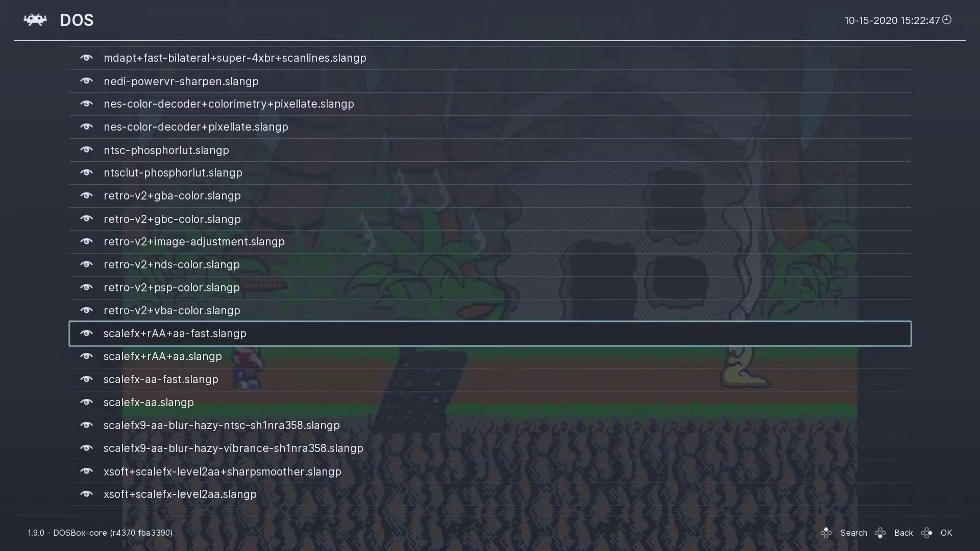
pyautogui.press('Down')
pyautogui.press('Down')
pyautogui.press('Down')
pyautogui.press('Up')
pyautogui.press('Up')
pyautogui.press('Up')
pyautogui.press('Down')
pyautogui.press('Down')
pyautogui.press('Down')
pyautogui.press('Up')
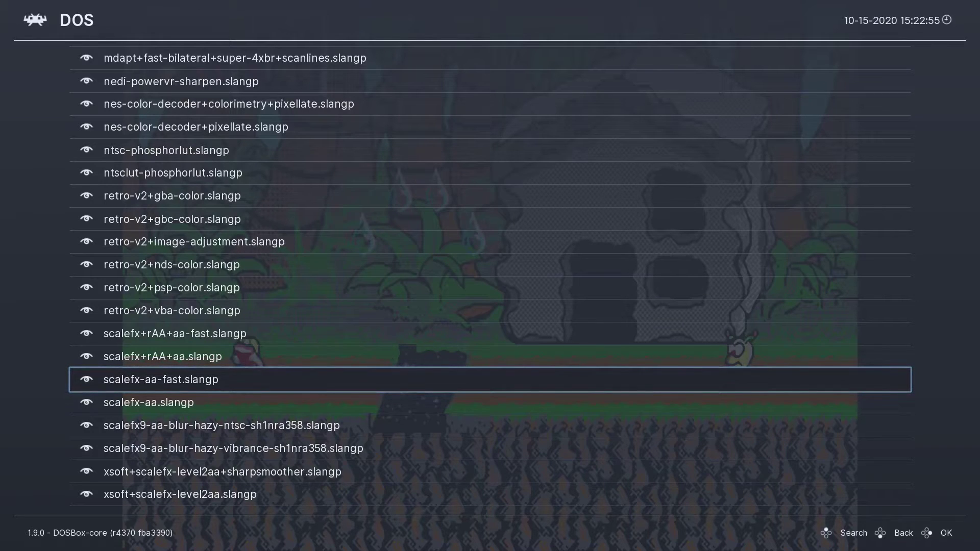
# - Load scalefx-aa-fast.slangp and play Keen right across the pit and tar pits
pyautogui.press('Return')
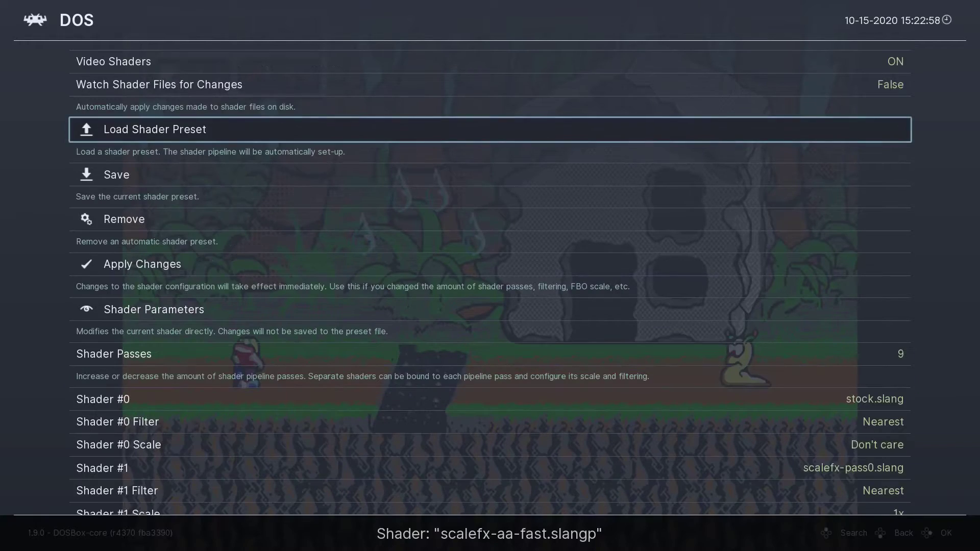
pyautogui.press('F1')
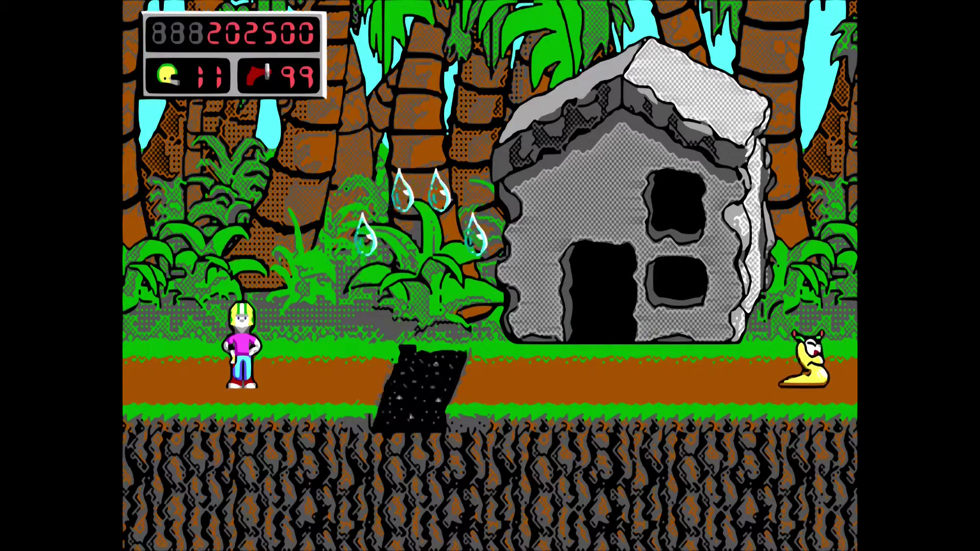
pyautogui.press('Right')
pyautogui.press('ctrl')
pyautogui.press('ctrl')
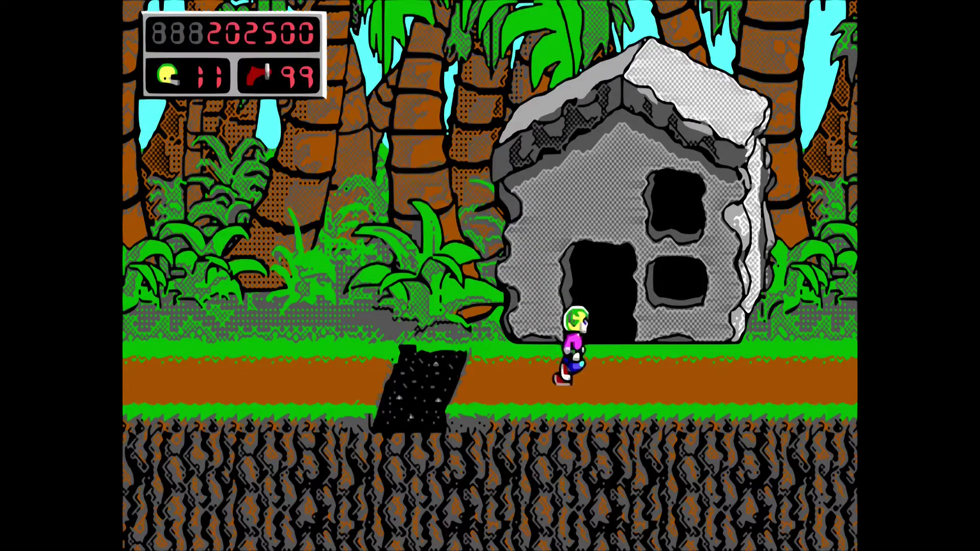
pyautogui.press('ctrl')
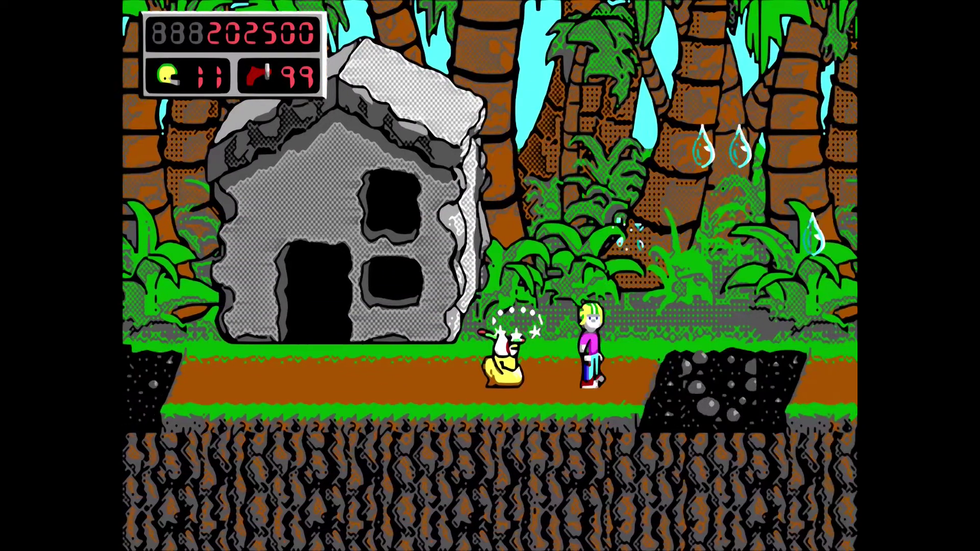
pyautogui.press('ctrl')
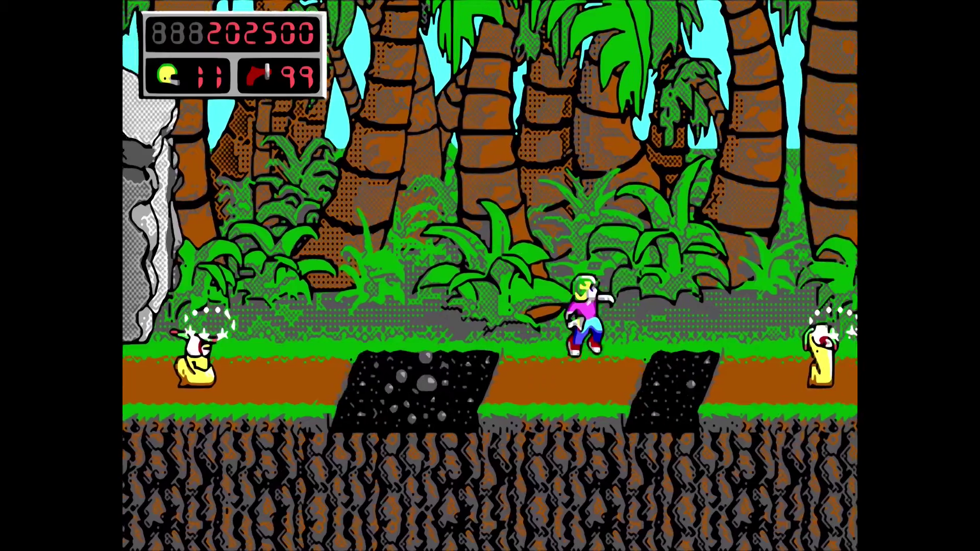
pyautogui.press('ctrl')
pyautogui.press('ctrl')
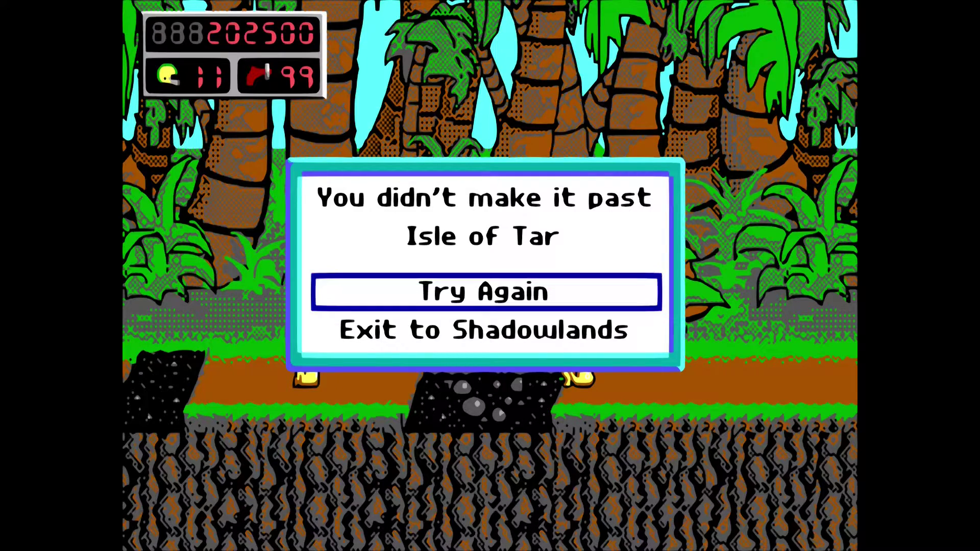
# - Retry the level after dying, walk Keen right, and reopen the shader settings
pyautogui.press('Return')
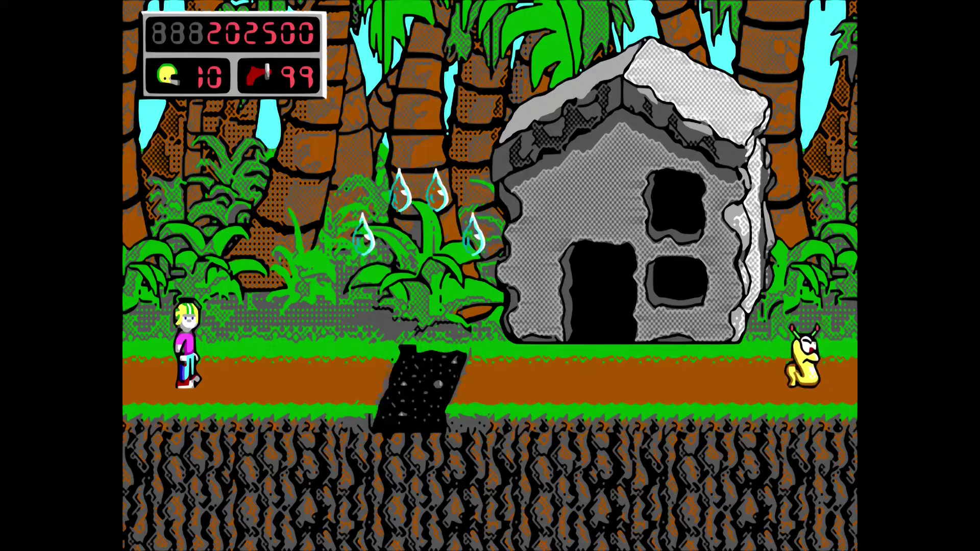
pyautogui.press('Right')
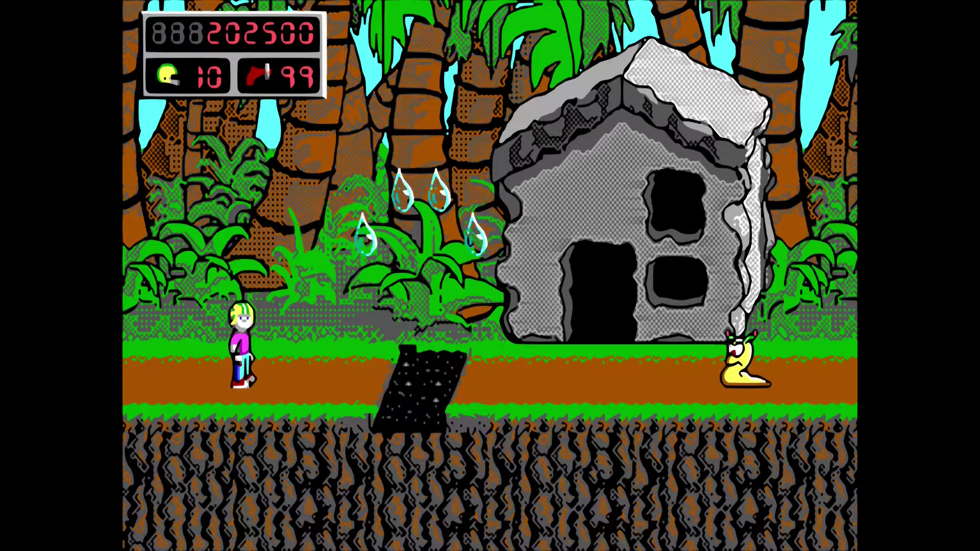
pyautogui.press('F1')
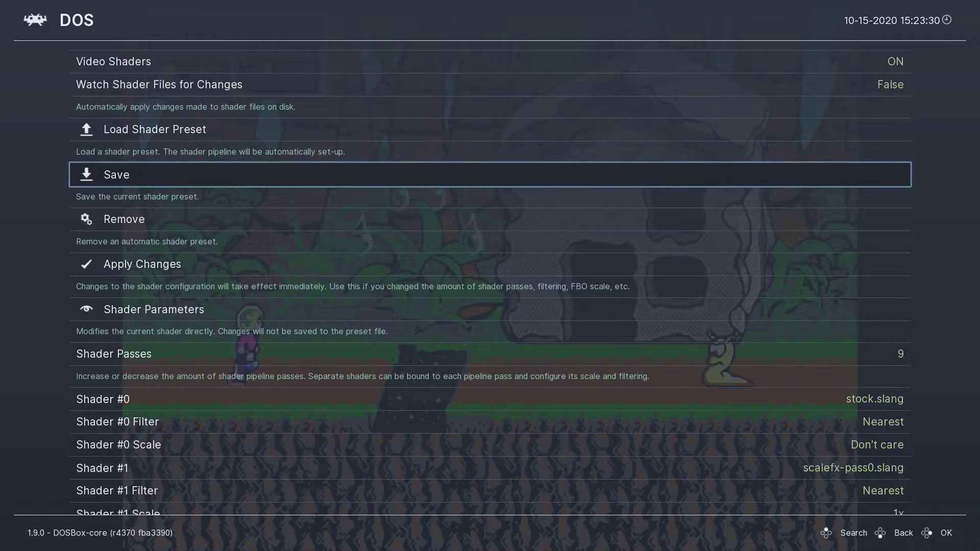
# - Set the ScaleFX parameters to Deblur offset 2.25, Deblur str. 5.50, Smart deblur 0.05, then resume the game
pyautogui.press('Down')
pyautogui.press('Down')
pyautogui.press('Down')
pyautogui.press('Return')
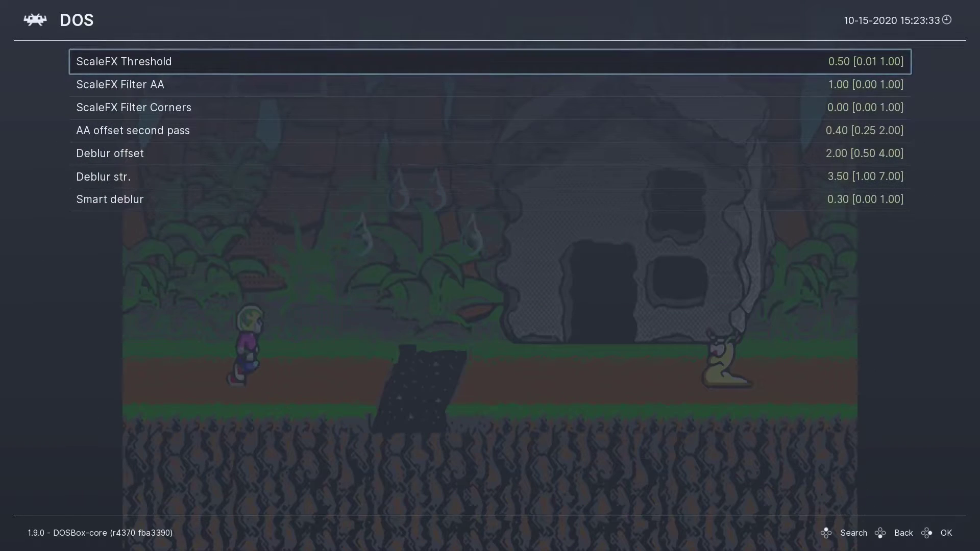
pyautogui.press('Down')
pyautogui.press('Down')
pyautogui.press('Down')
pyautogui.press('Down')
pyautogui.press('Right')
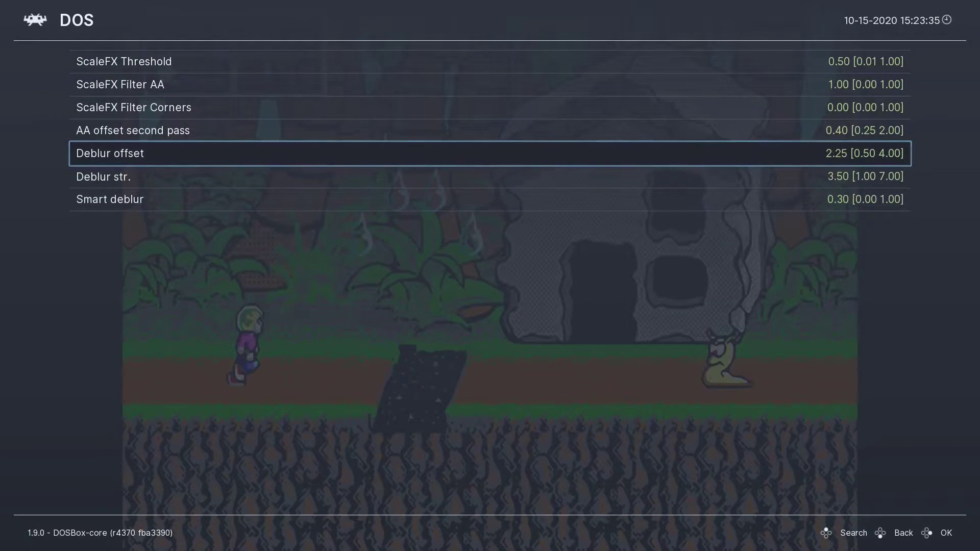
pyautogui.press('Down')
pyautogui.press('Right')
pyautogui.press('Right')
pyautogui.press('Right')
pyautogui.press('Right')
pyautogui.press('Right')
pyautogui.press('Right')
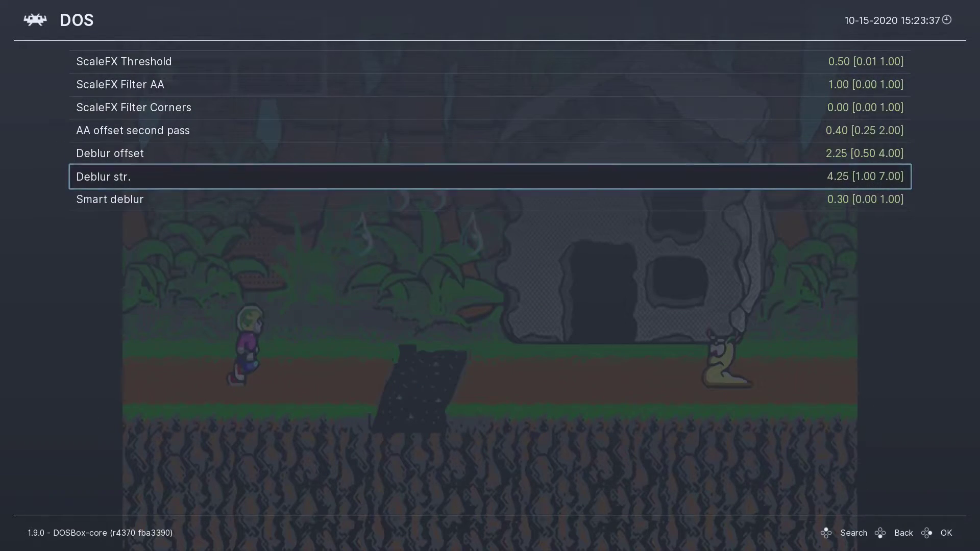
pyautogui.press('Right')
pyautogui.press('Right')
pyautogui.press('Down')
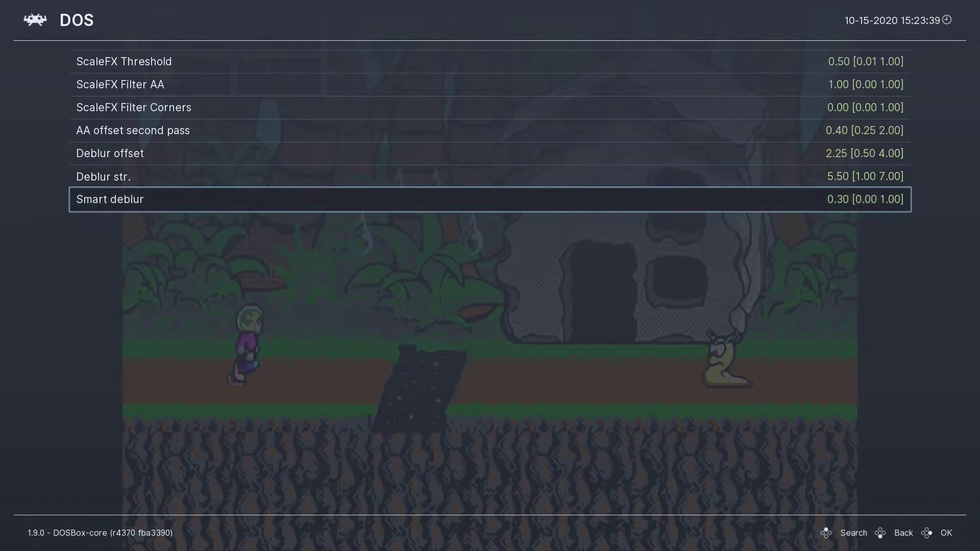
pyautogui.press('Left')
pyautogui.press('Left')
pyautogui.press('Left')
pyautogui.press('Left')
pyautogui.press('Left')
pyautogui.press('F1')
pyautogui.press('Left')
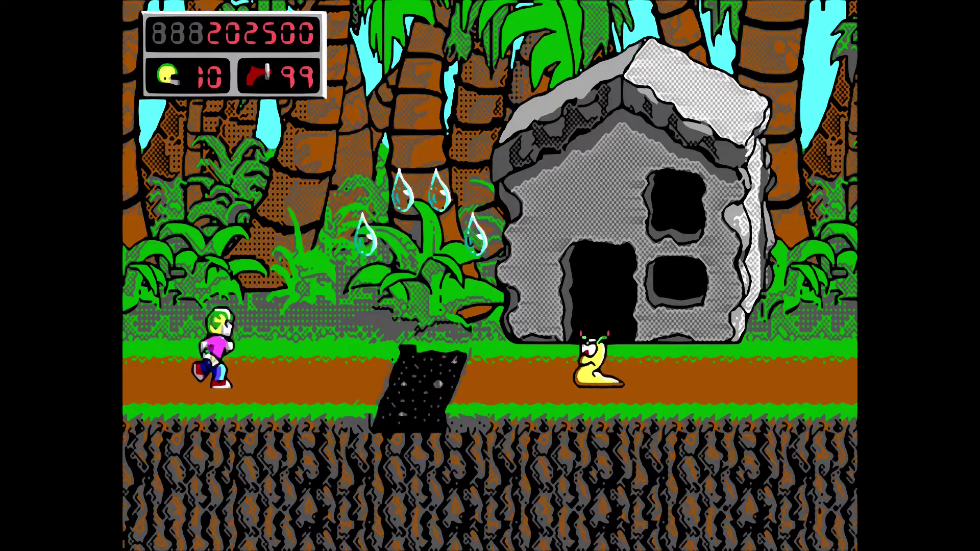
pyautogui.press('Right')
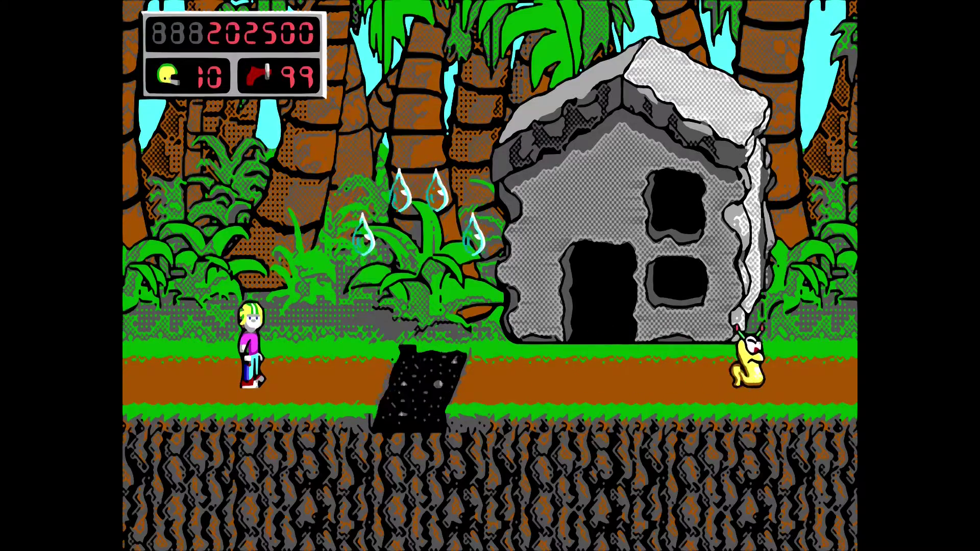
pyautogui.press('super+Tab')
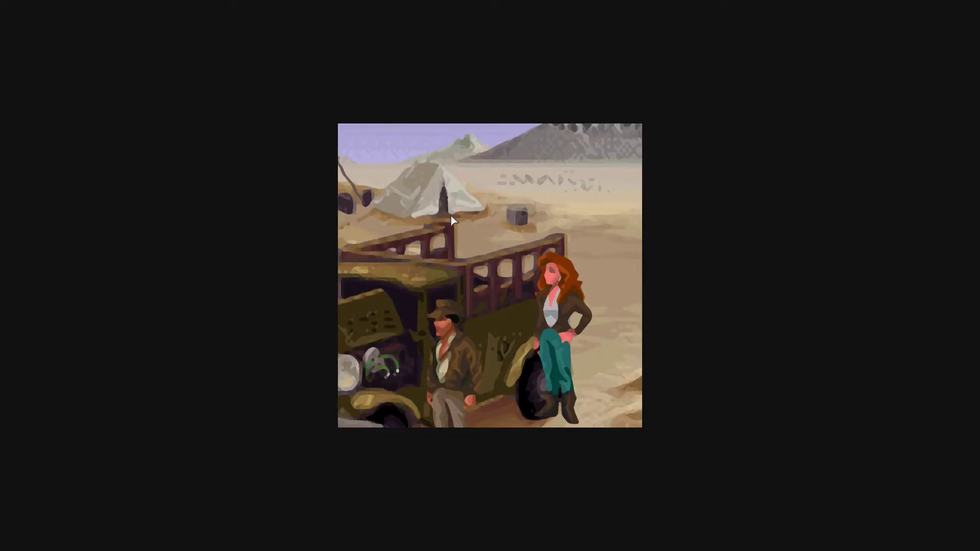
pyautogui.hotkey('alt', 'Tab')
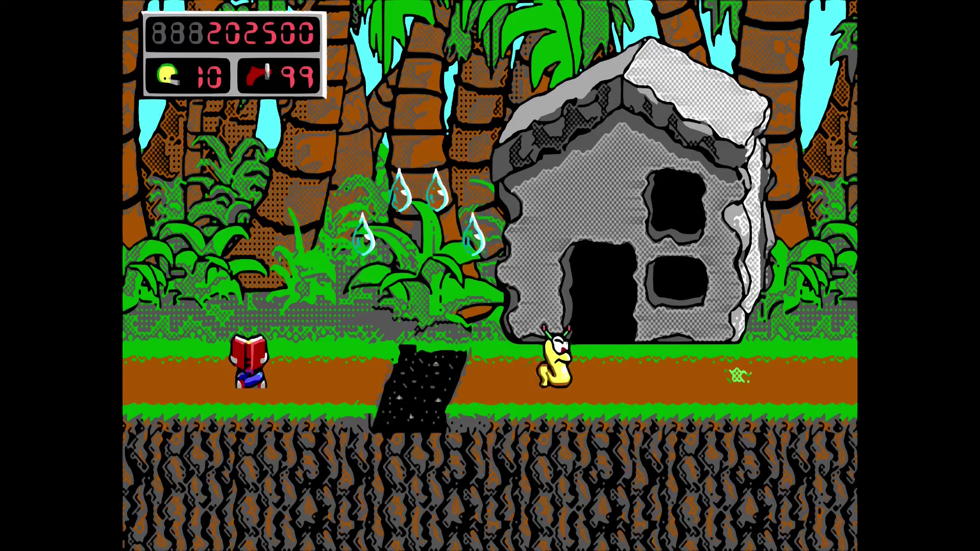
# - Open the shader preset save options from the main shader settings
pyautogui.press('F1')
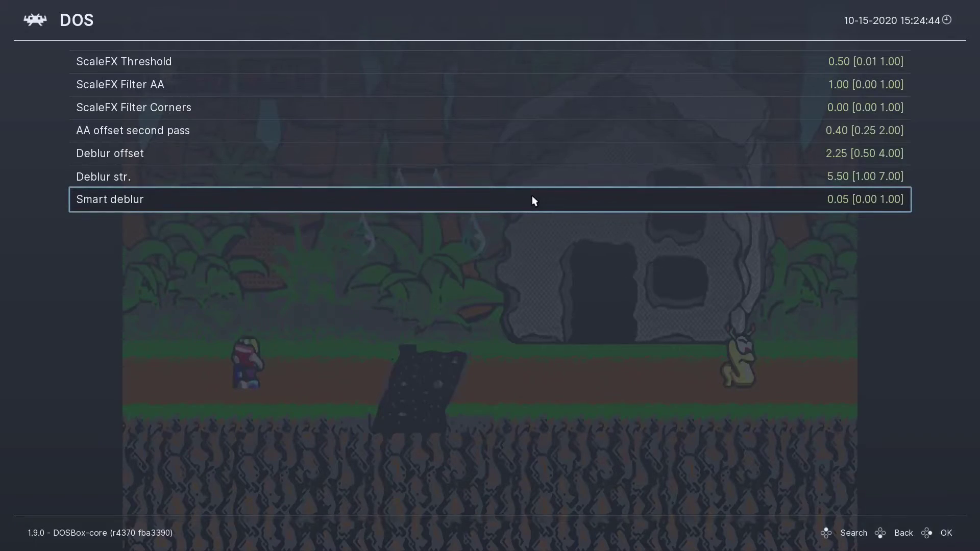
pyautogui.press('BackSpace')
pyautogui.press('Up')
pyautogui.press('Up')
pyautogui.press('Up')
pyautogui.press('Up')
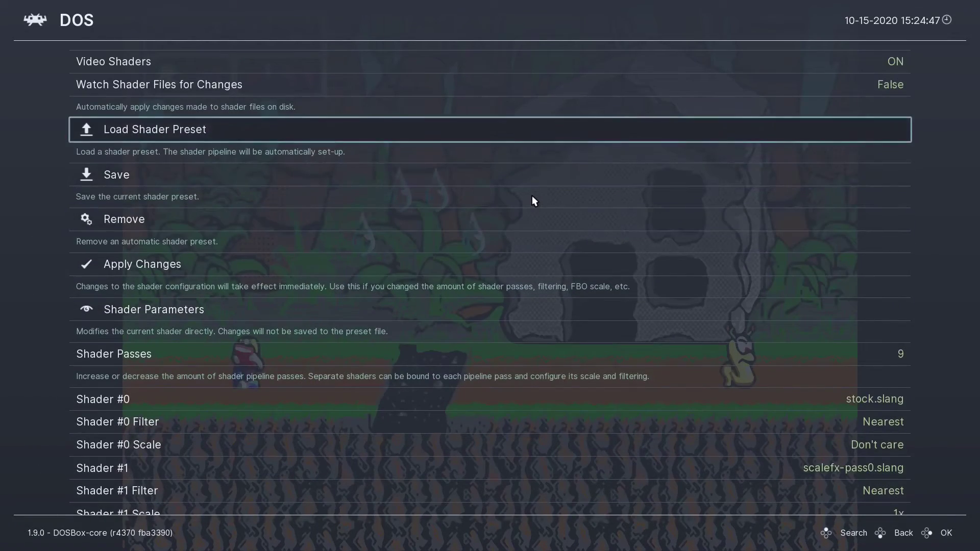
pyautogui.press('Down')
pyautogui.press('Return')
pyautogui.press('Down')
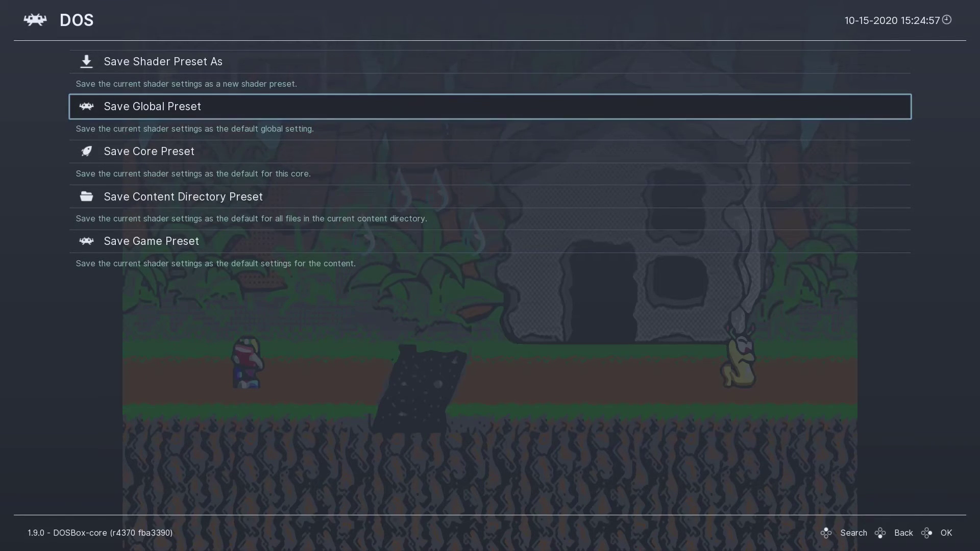
# - Save the tweaked shader with Save Shader Preset As under a new filename
pyautogui.press('Up')
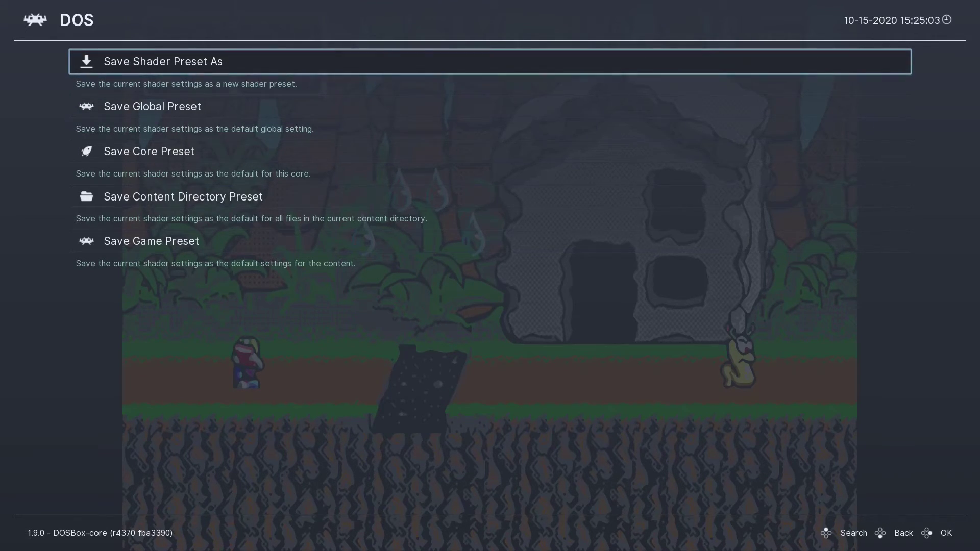
pyautogui.press('Return')
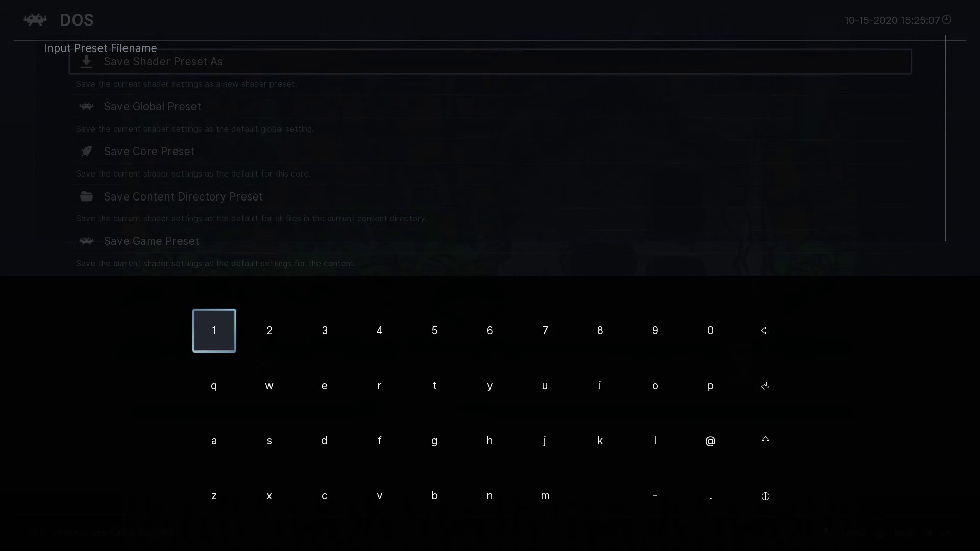
pyautogui.press('Escape')
pyautogui.press('BackSpace')
# - Check that scalefx-aa-fast-sharpened.slangp is listed in the Load Shader Preset browser
pyautogui.press('Up')
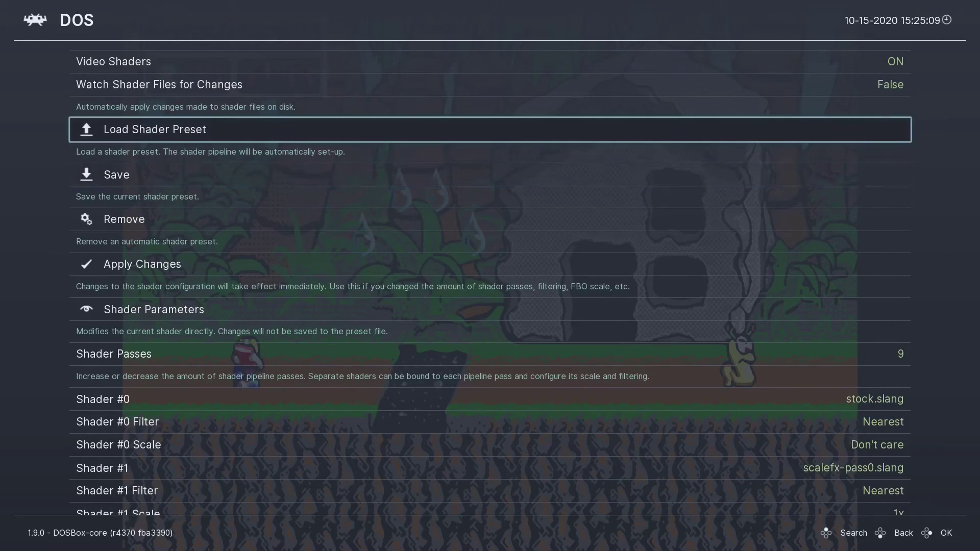
pyautogui.press('Return')
pyautogui.press('Down')
pyautogui.press('Down')
pyautogui.press('Down')
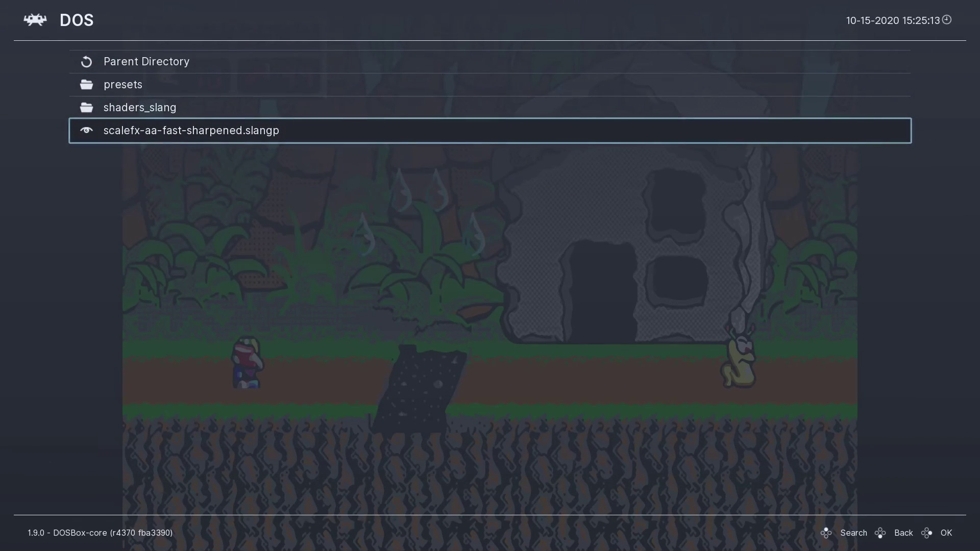
pyautogui.press('Up')
pyautogui.press('Up')
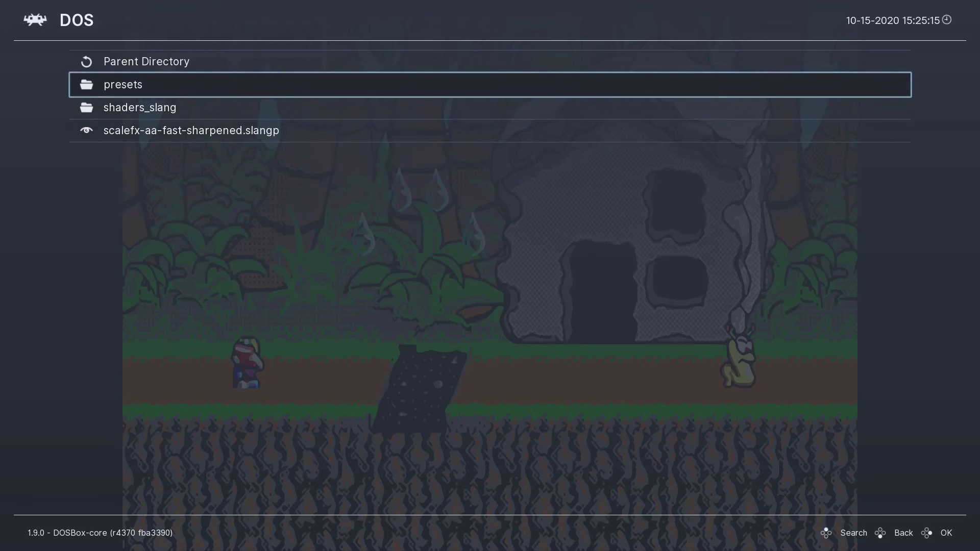
pyautogui.press('Down')
pyautogui.press('Down')
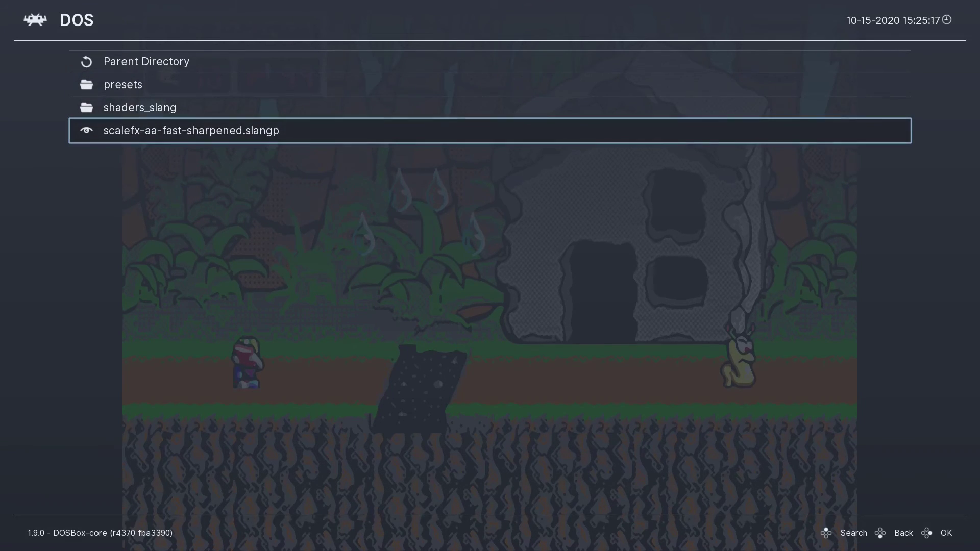